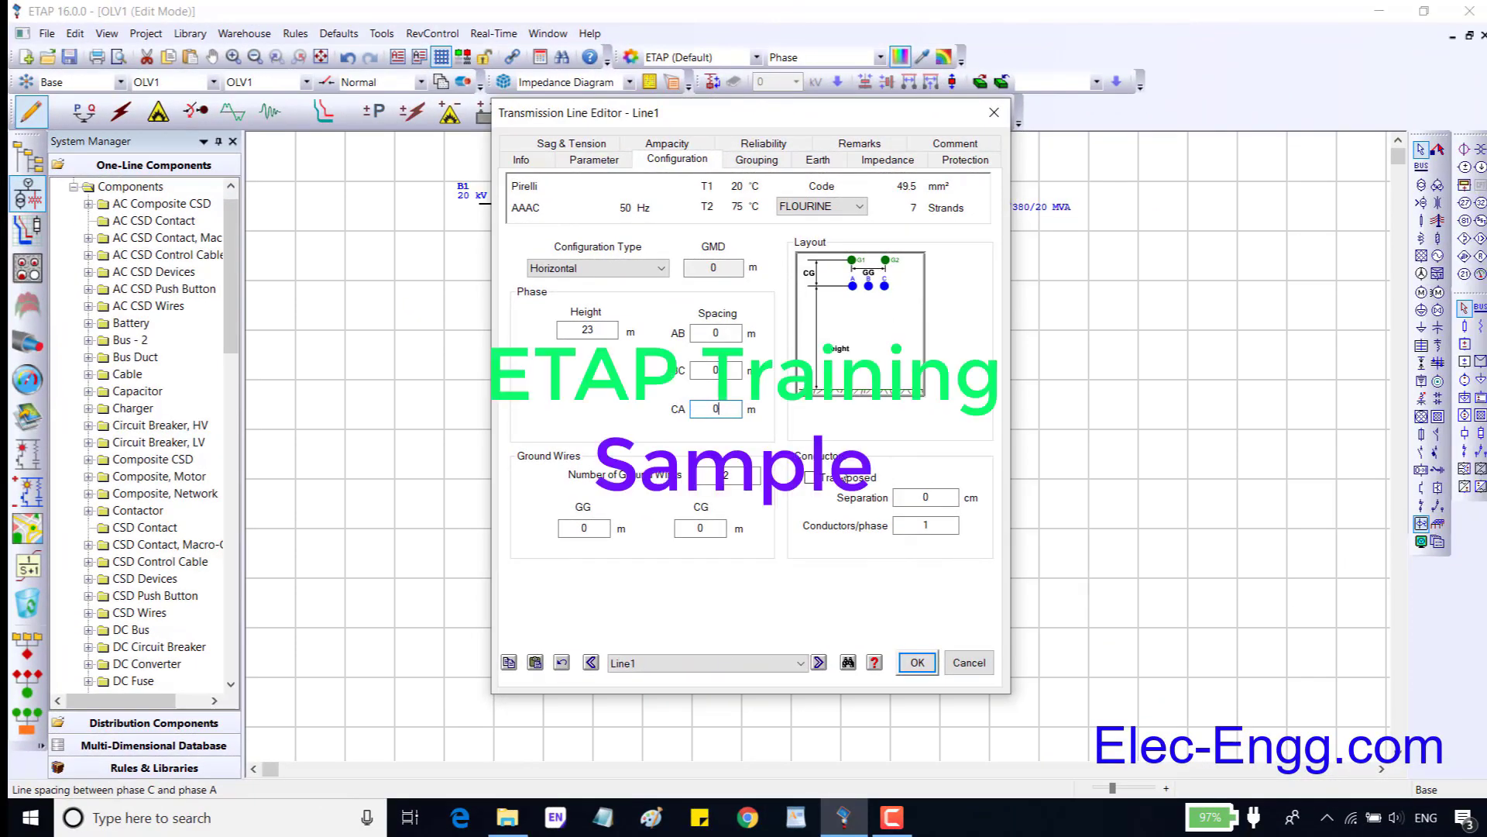
Make Line1 fully transposed, then look over its Grouping settings.
left_click(811, 479)
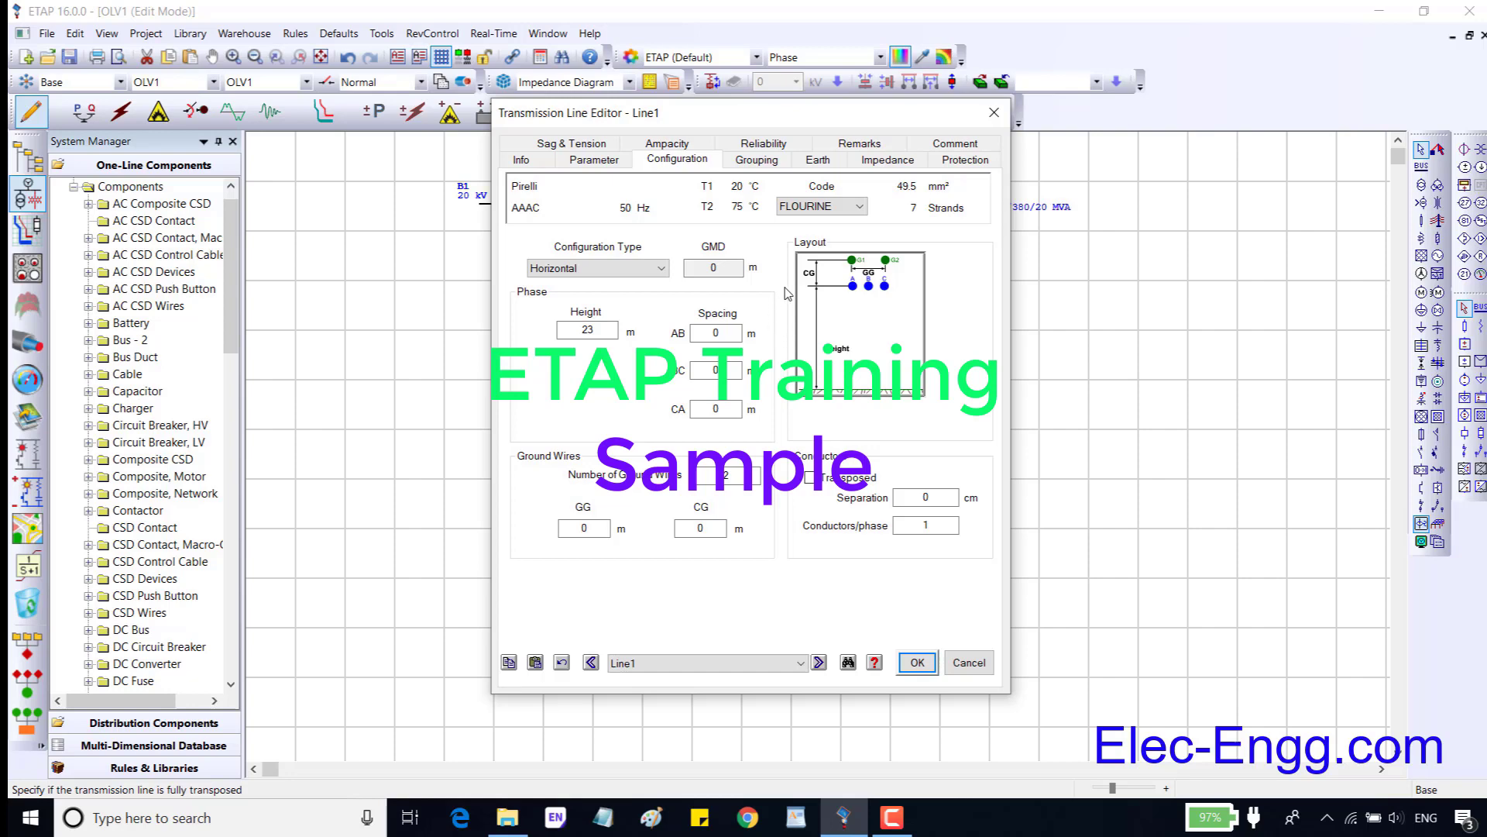
left_click(757, 161)
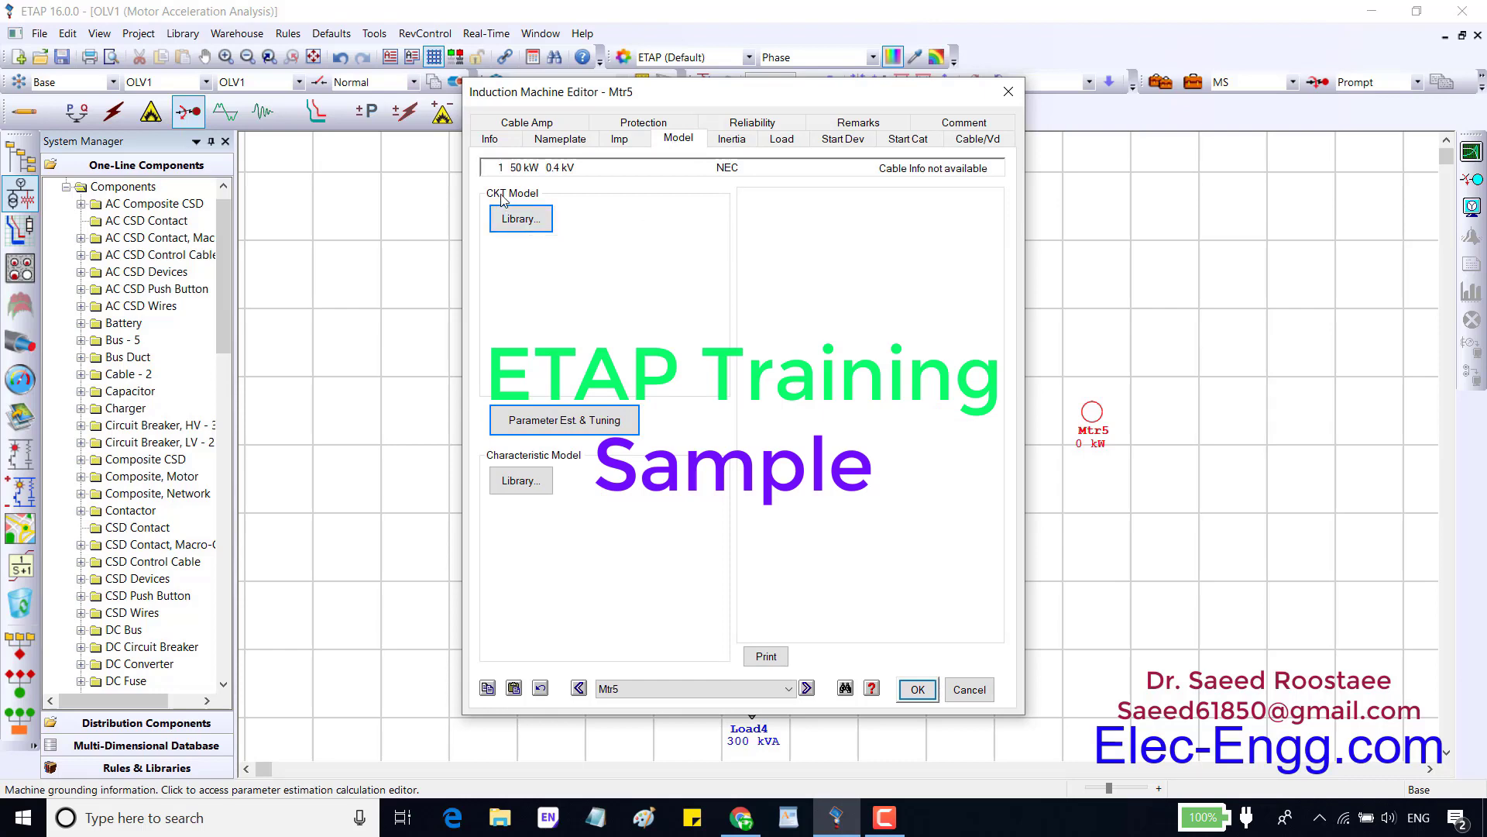
Browse Mtr5's circuit model library, comparing double-cage DBL2 and single-cage Single1 models.
left_click(520, 224)
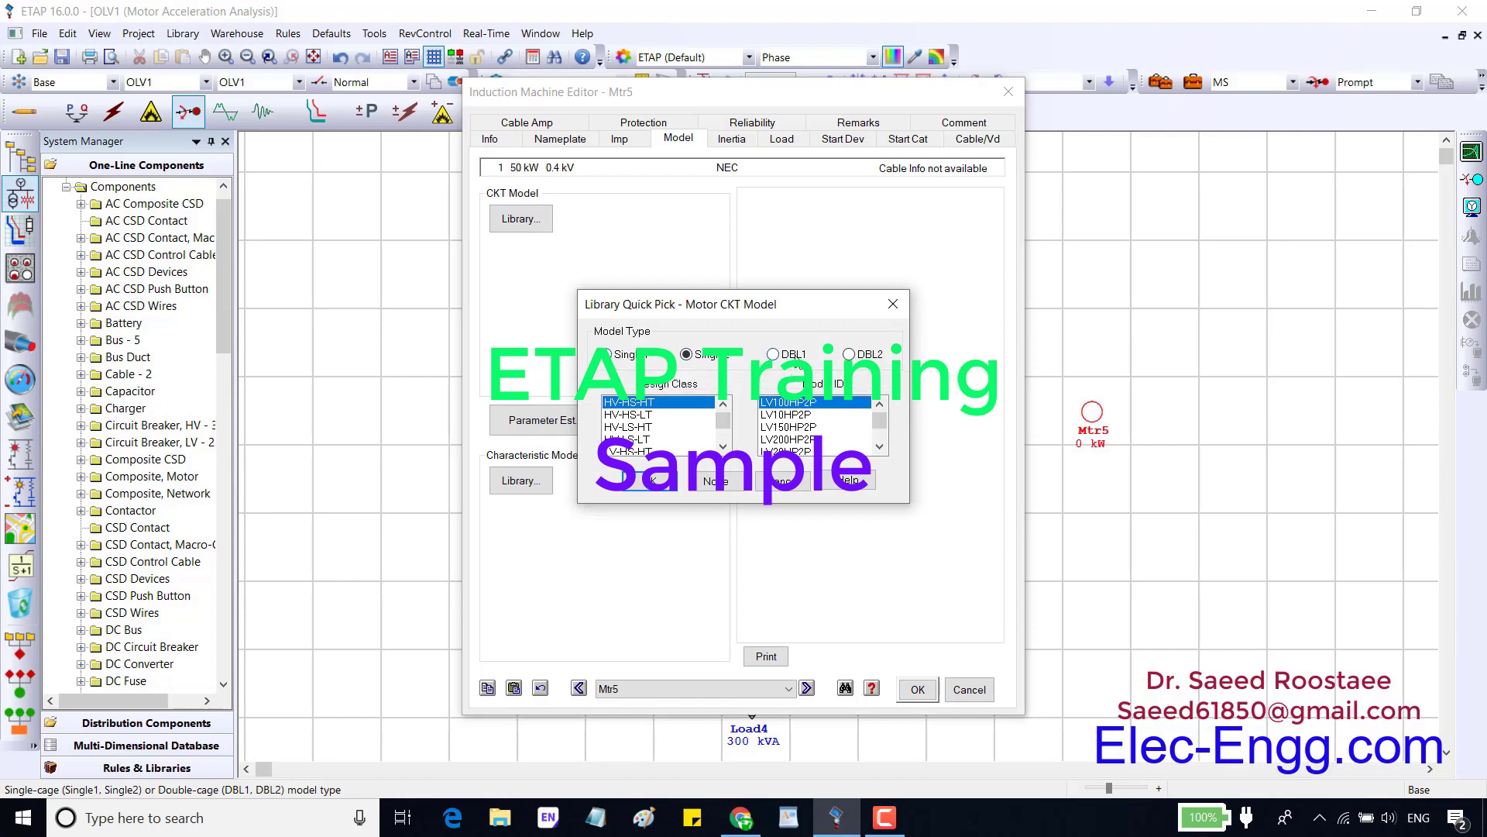
left_click(849, 354)
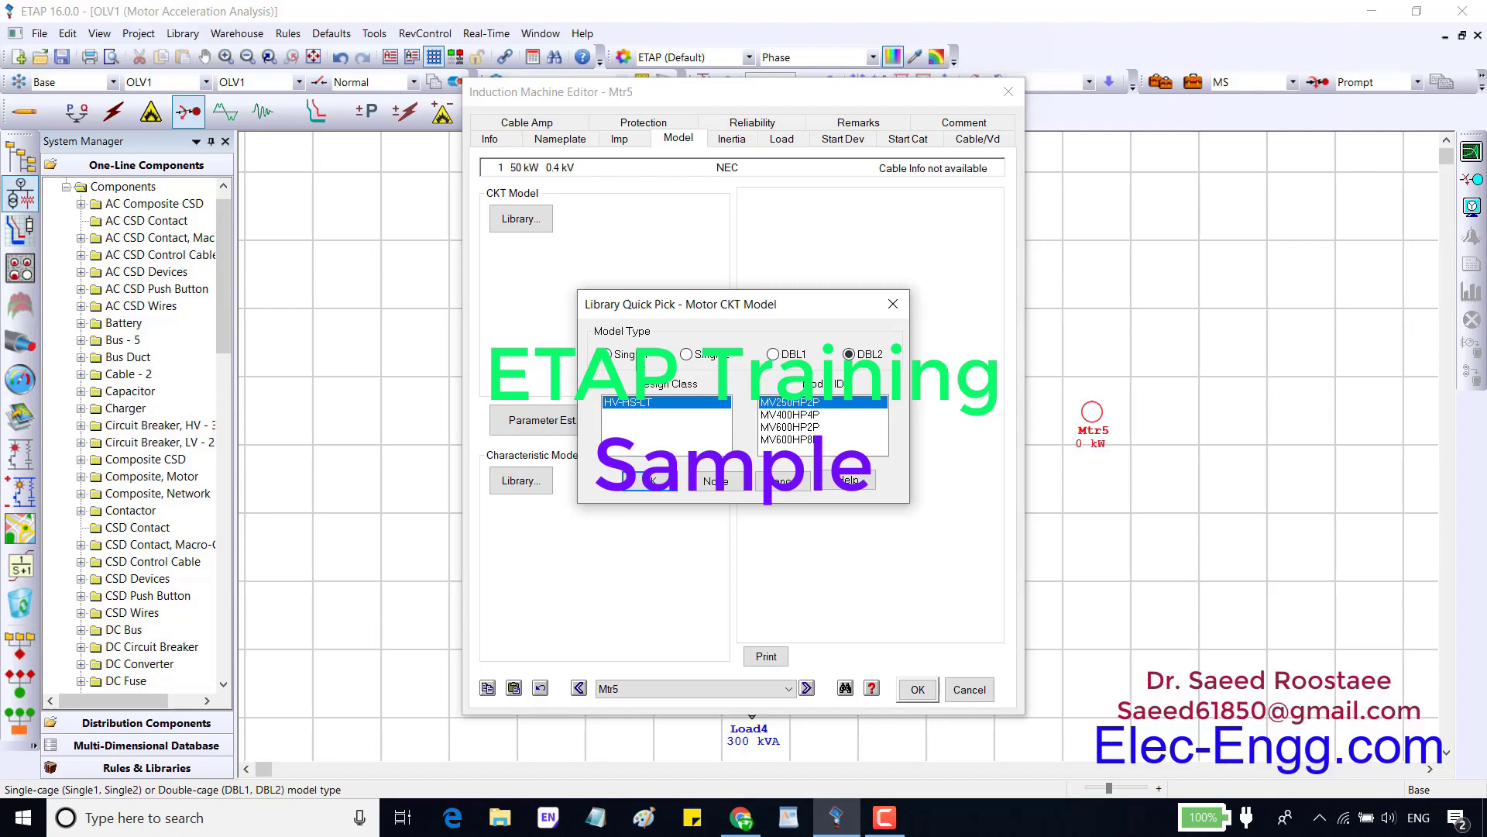
left_click(611, 355)
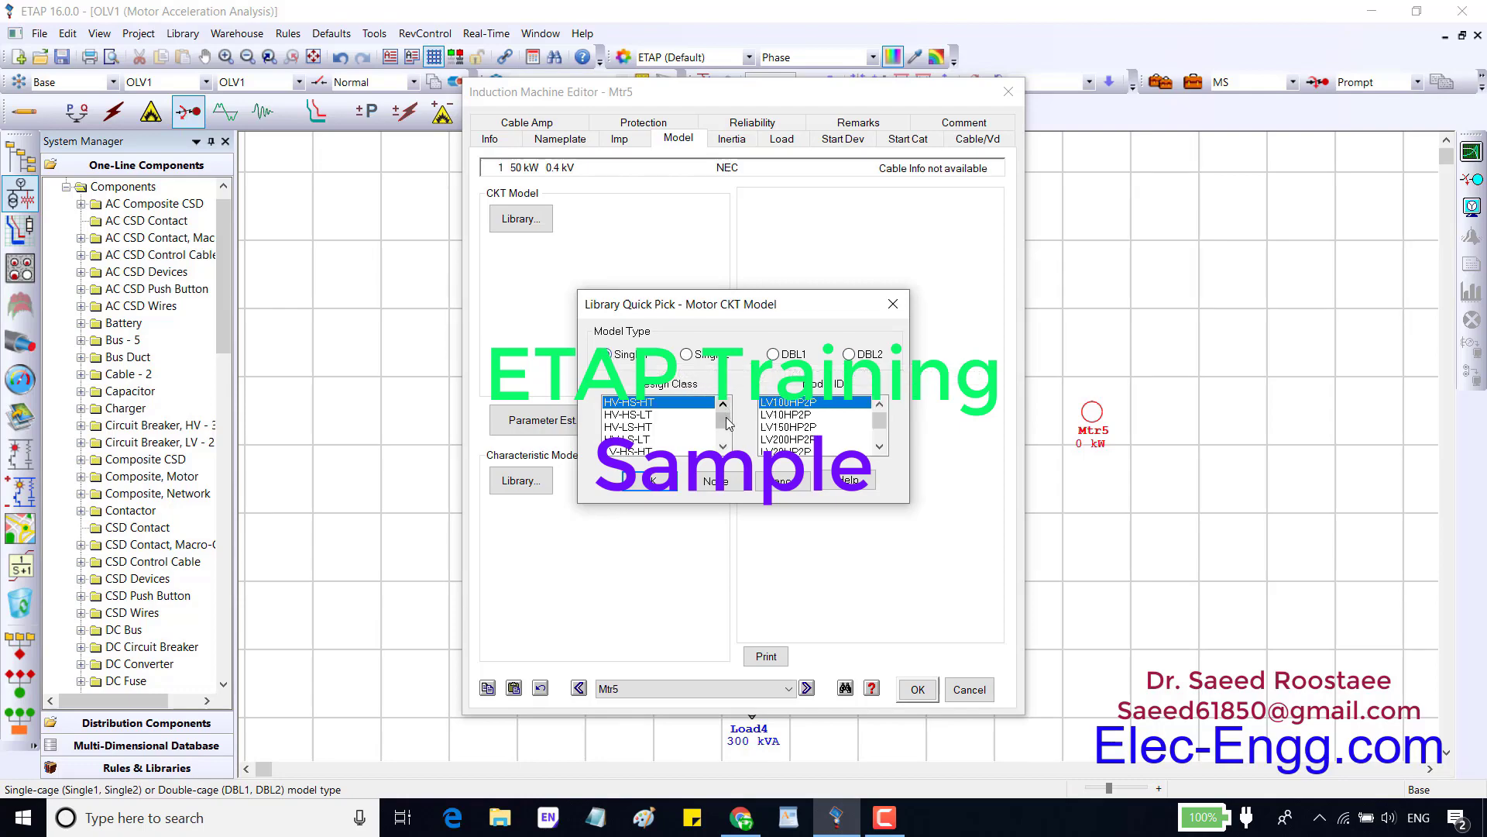
left_click_drag(725, 410, 726, 439)
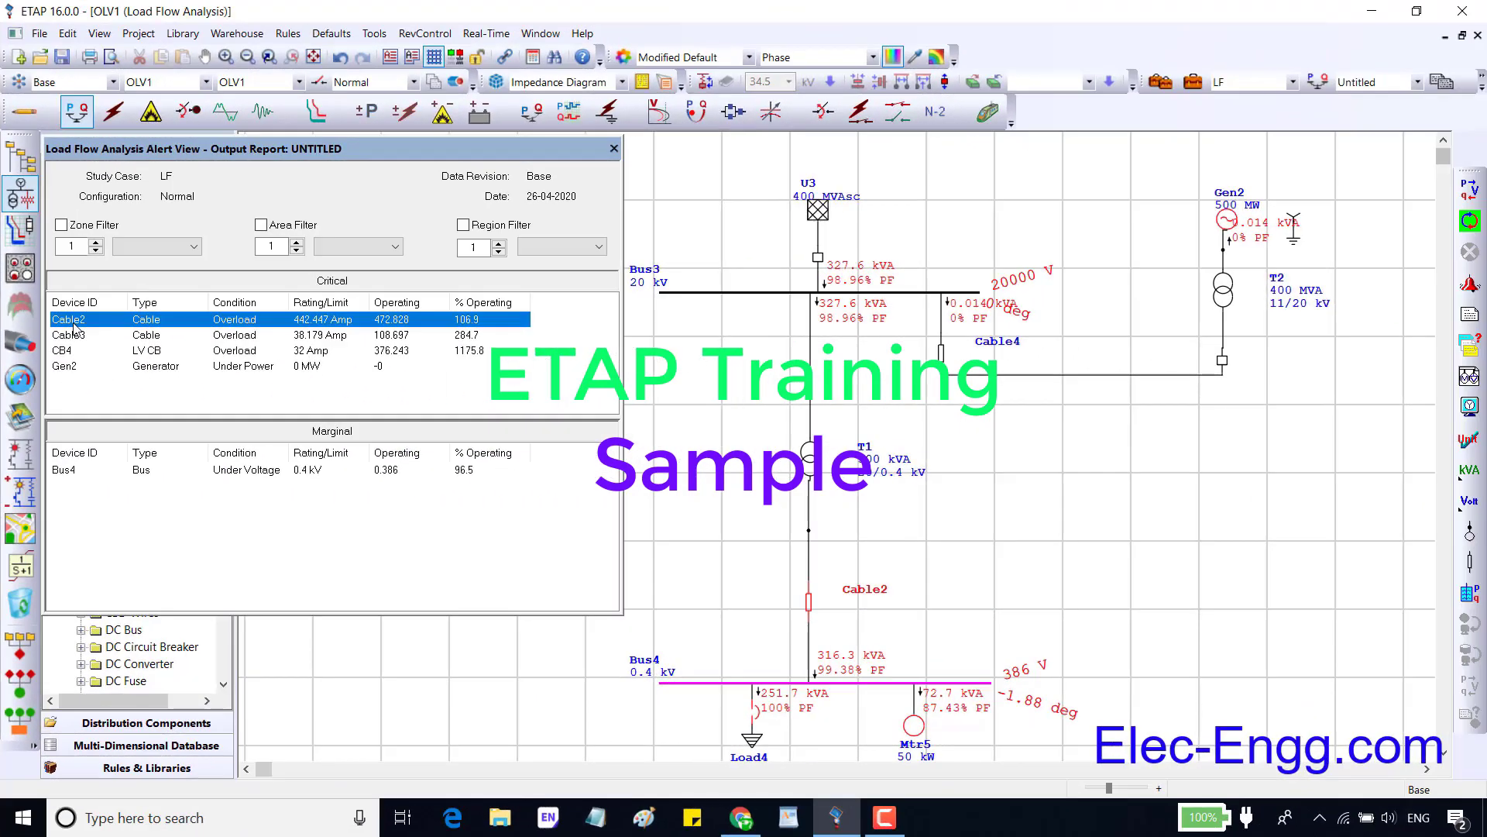
Inspect the Cable3 and CB4 overload and Gen2 under-power alerts, then open Mtr5's editor.
left_click(82, 338)
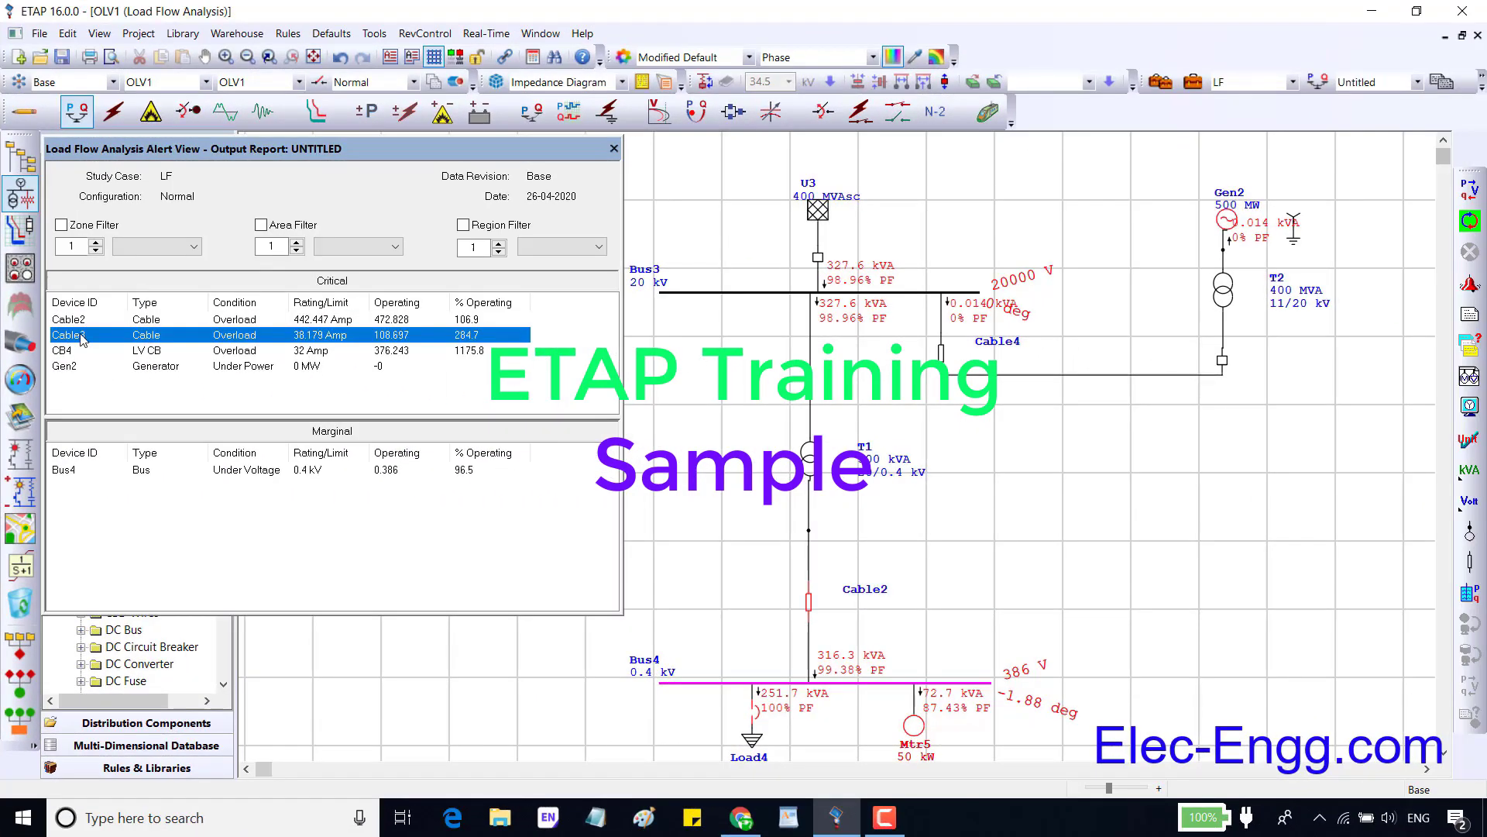
left_click(67, 351)
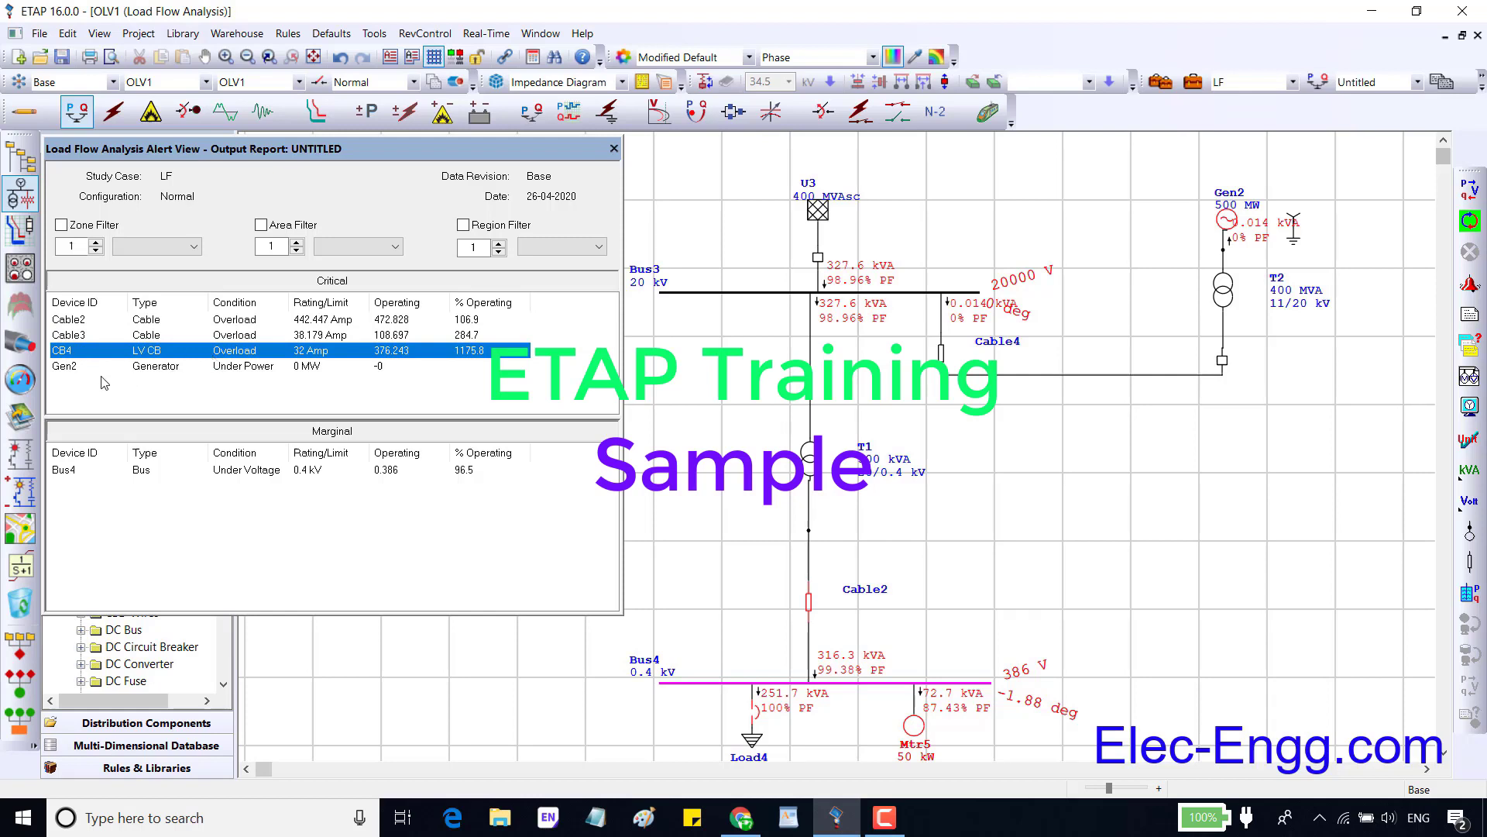
left_click(75, 369)
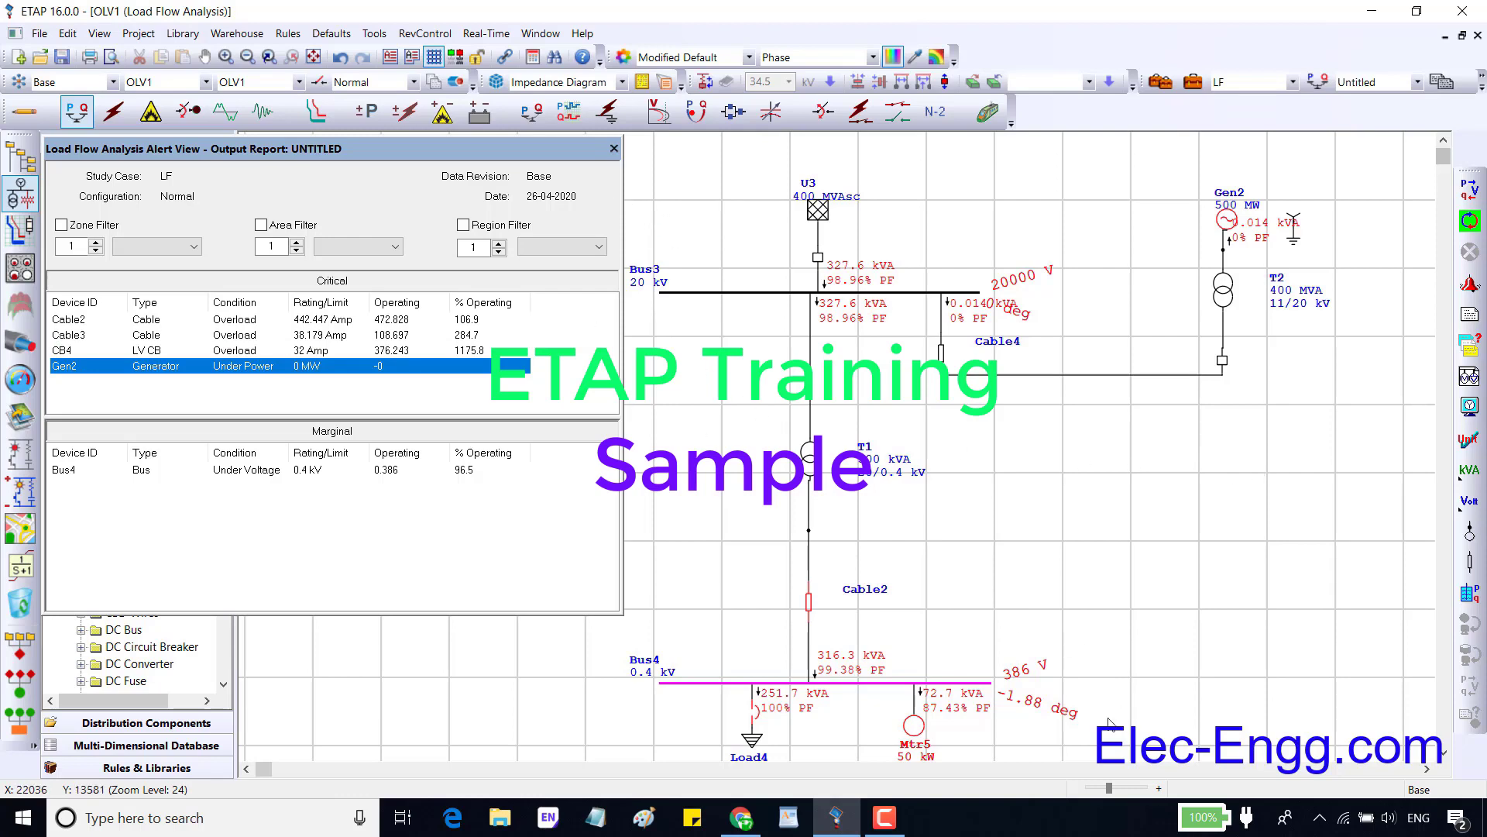
double_click(915, 729)
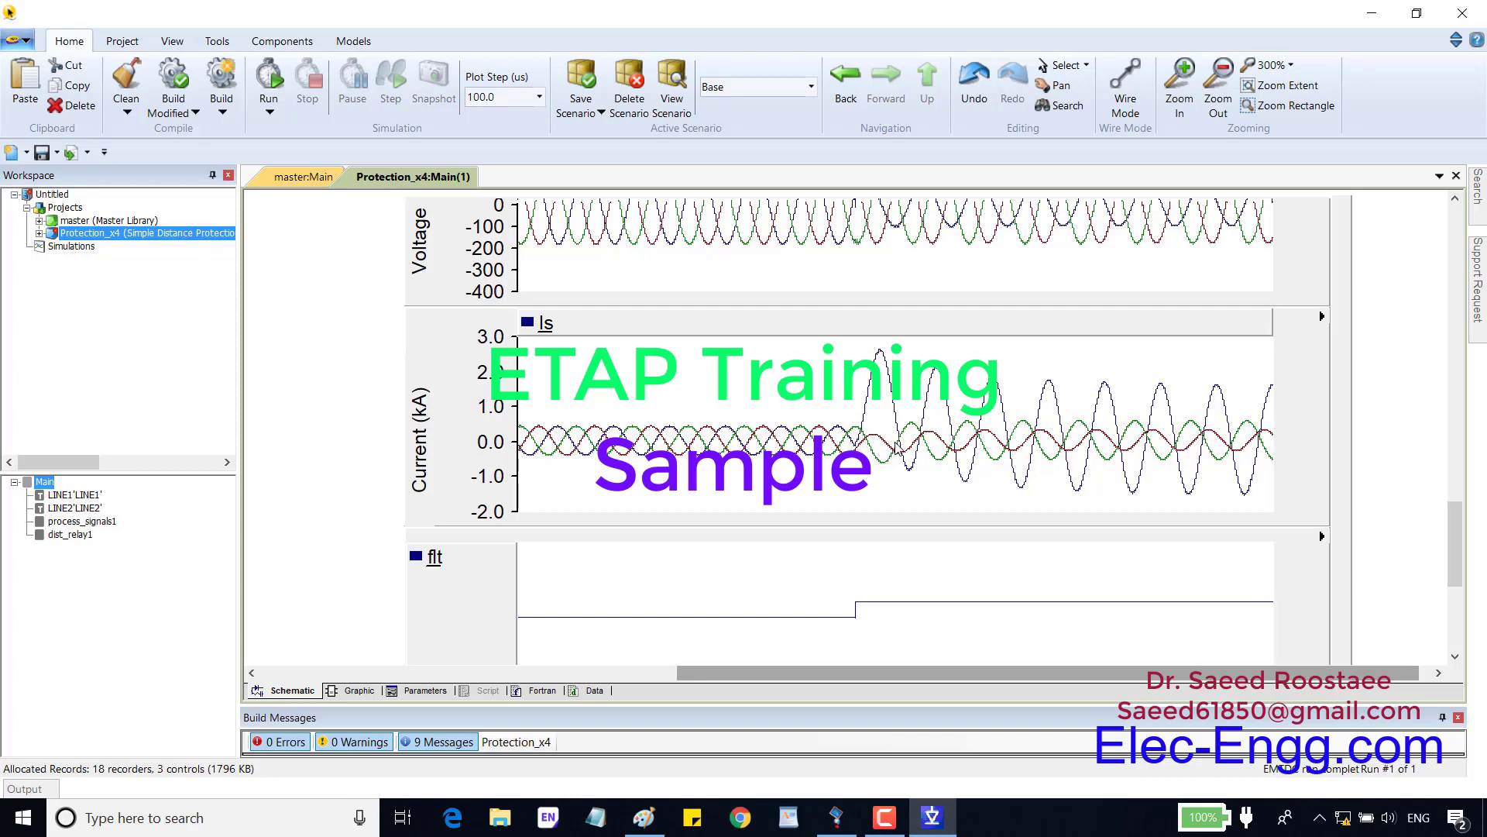
mouse_move(906, 453)
mouse_move(1044, 435)
mouse_move(867, 422)
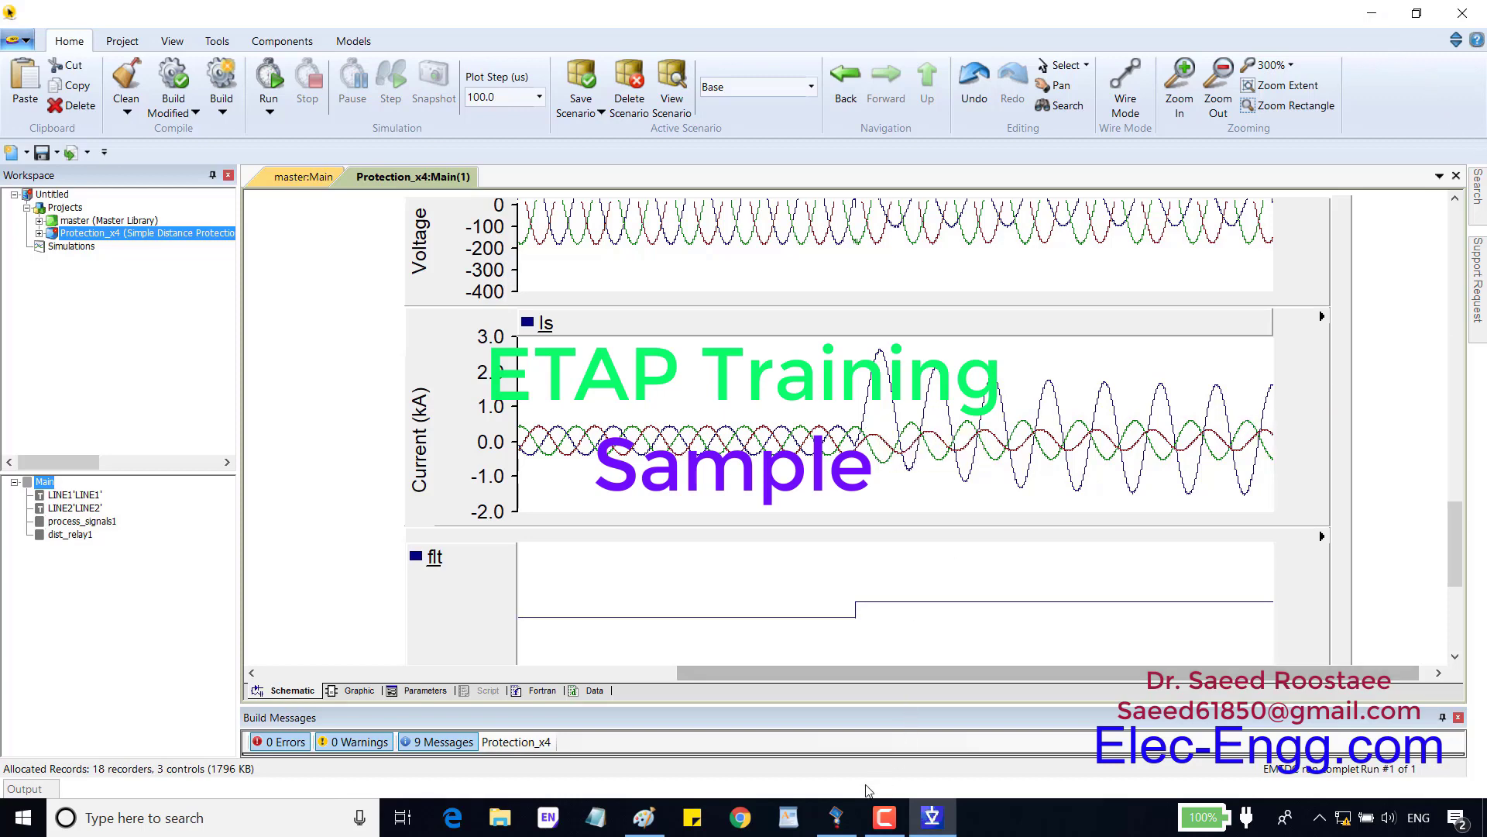
Read the PT connection help, then show PT2's Primary kV choices on the Rating page.
left_click(835, 817)
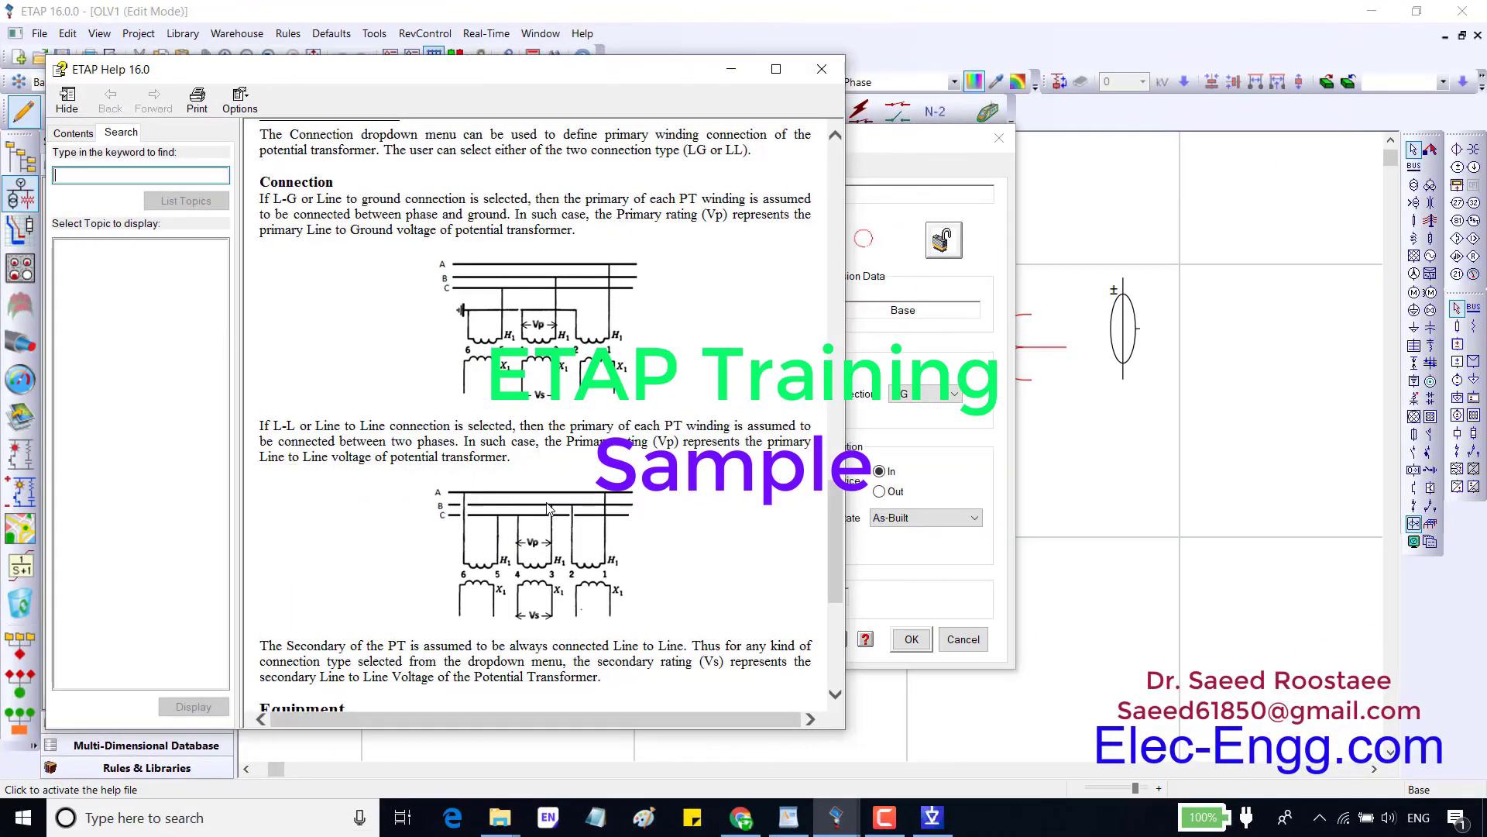
scroll(581, 588, "down", 3)
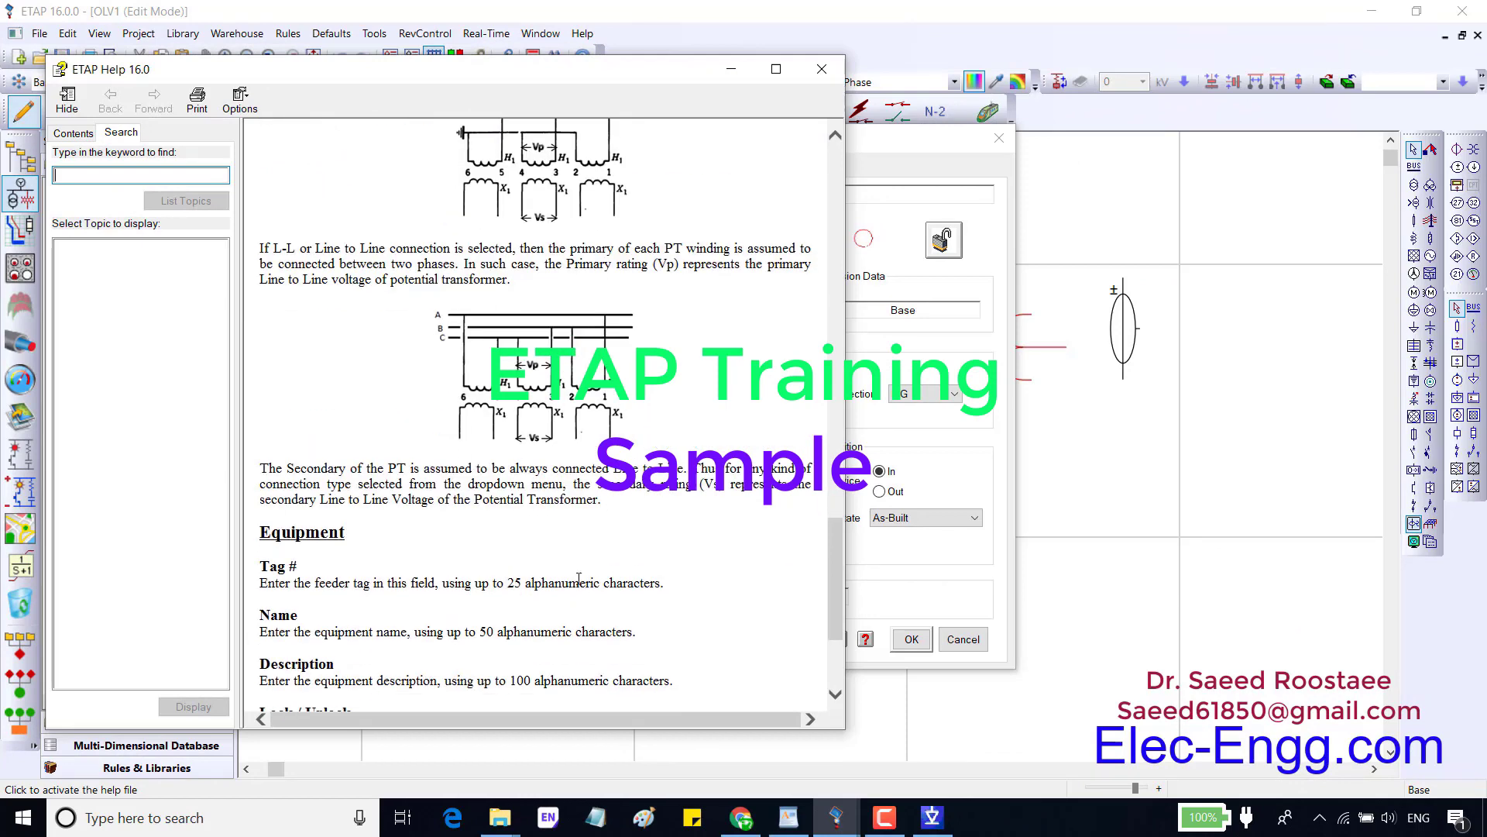
scroll(605, 391, "up", 1)
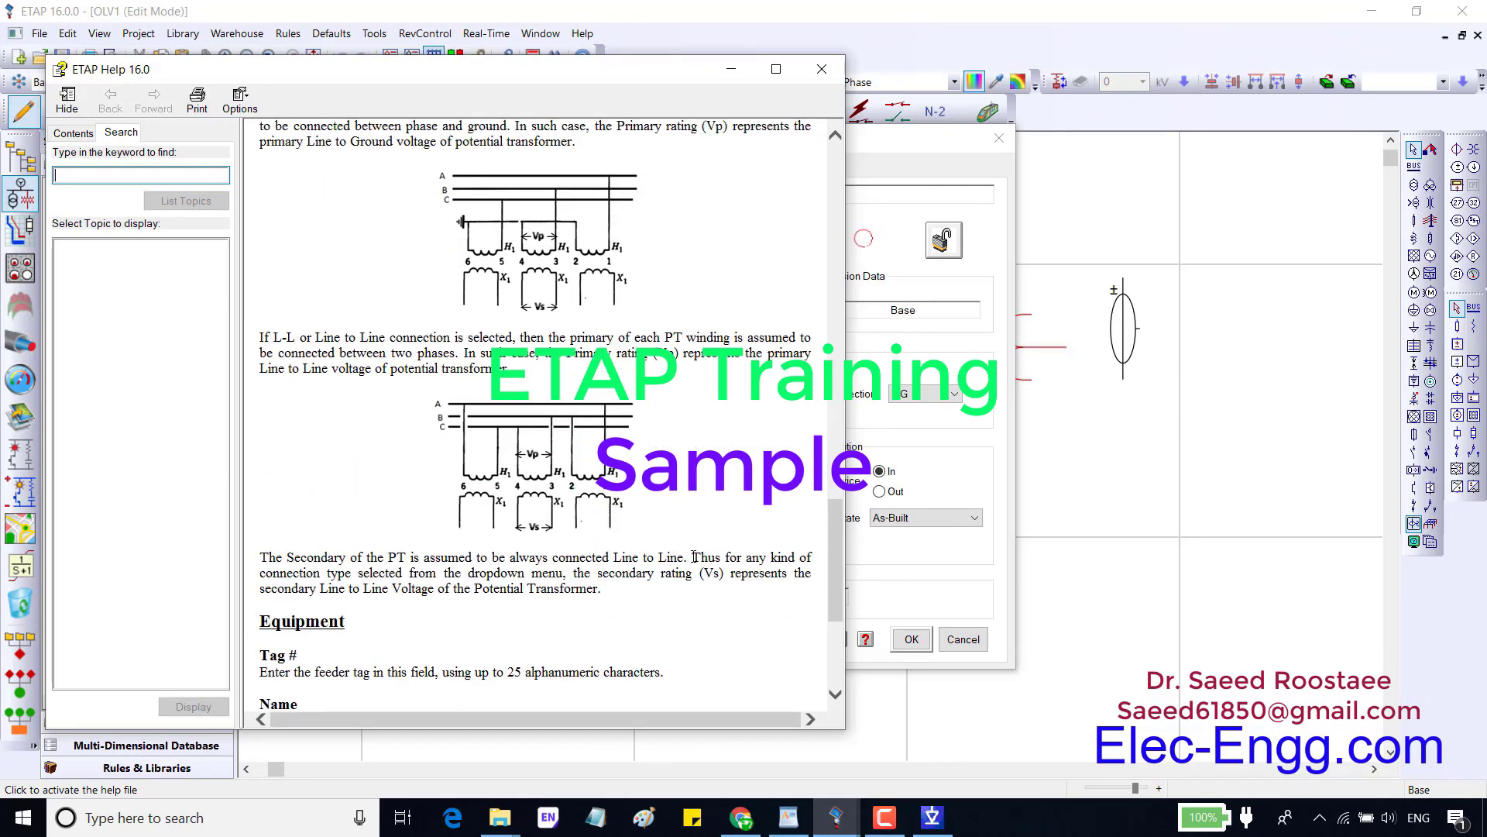
left_click(822, 69)
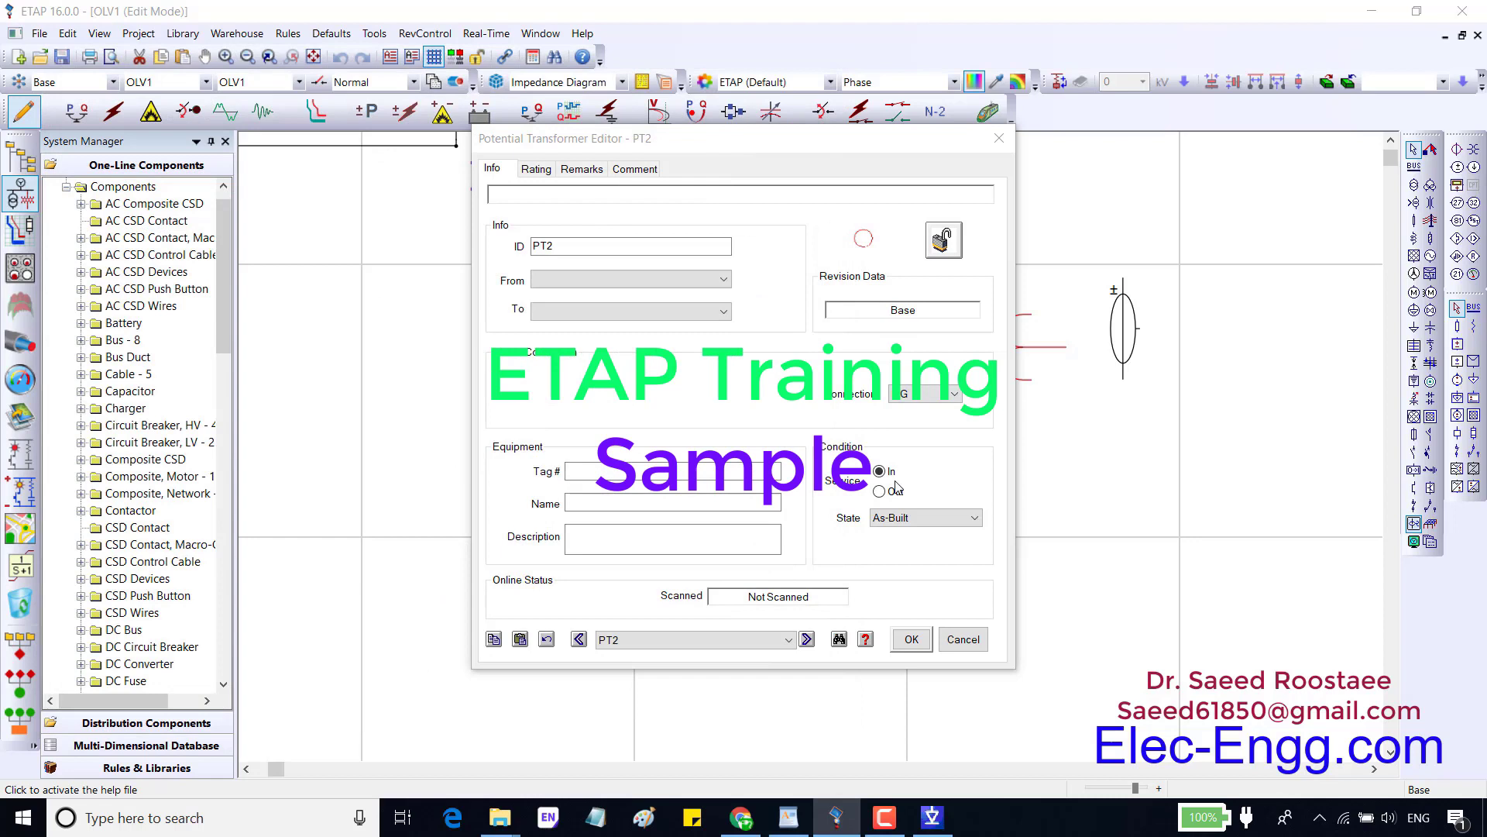
left_click(534, 173)
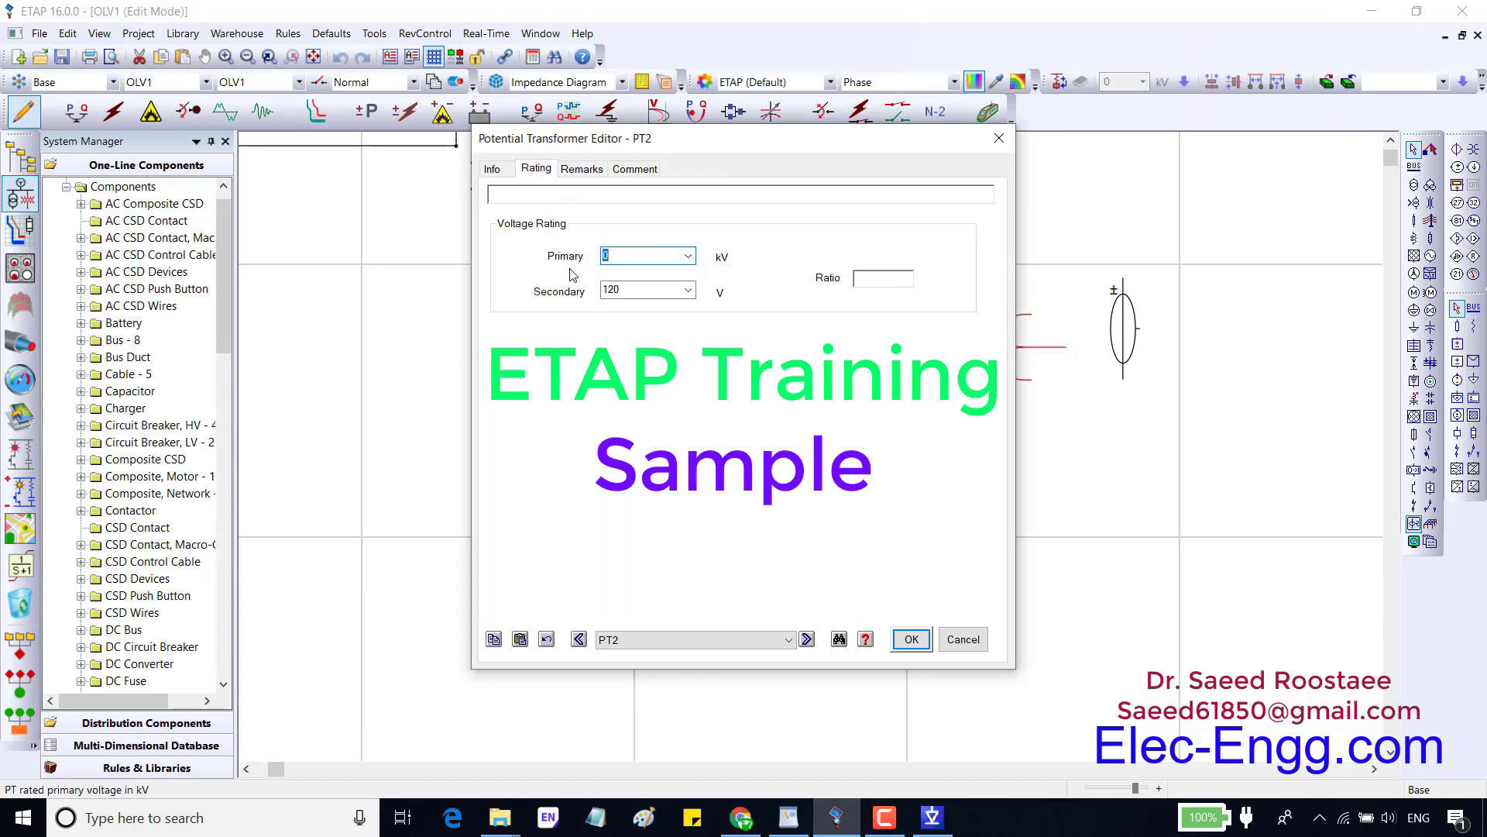
left_click(688, 258)
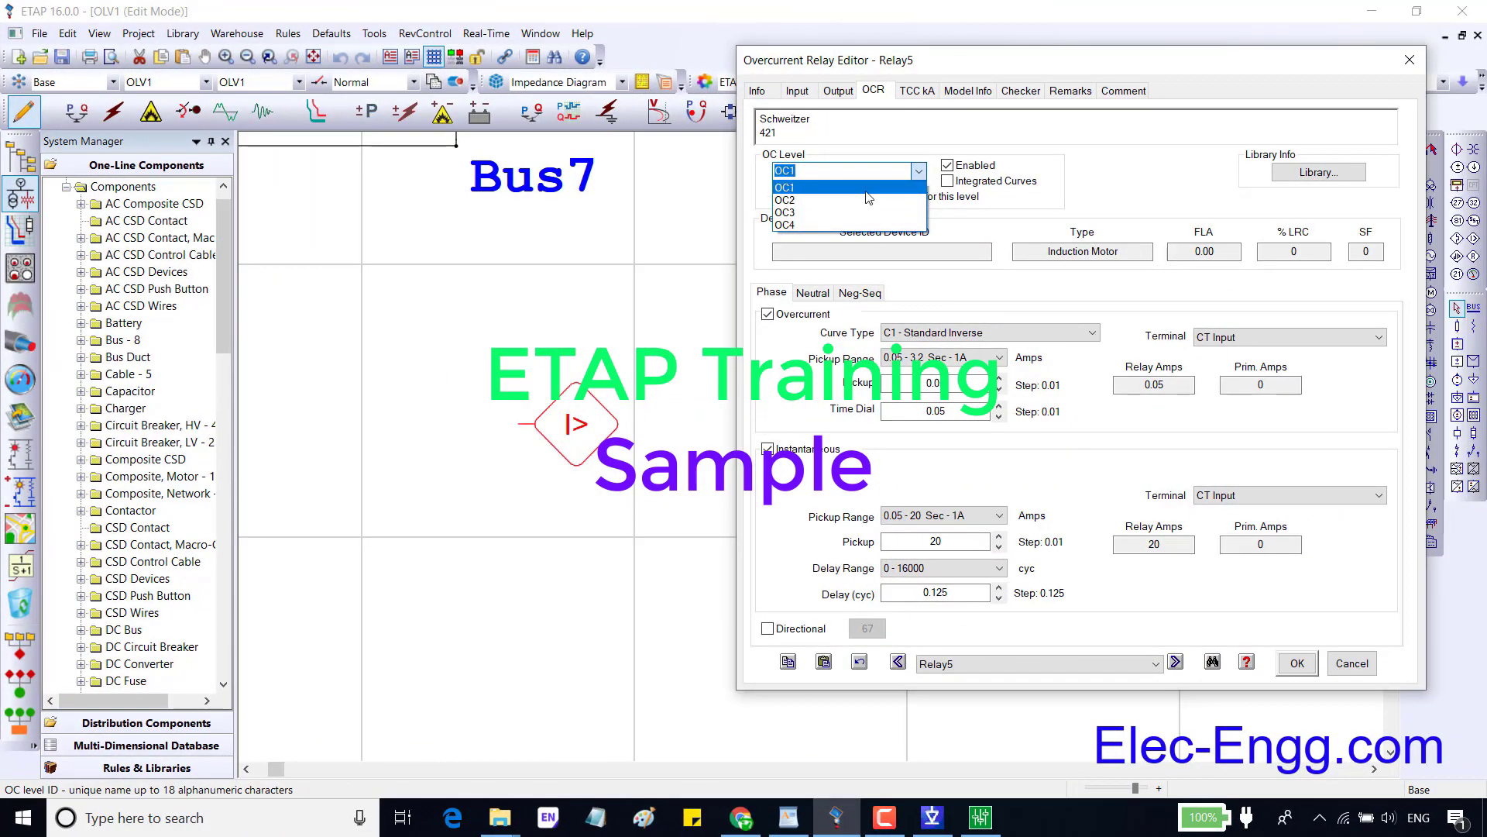
Step through Relay5's OC2, OC3 and OC4 levels, then return to the enabled OC1.
left_click(867, 199)
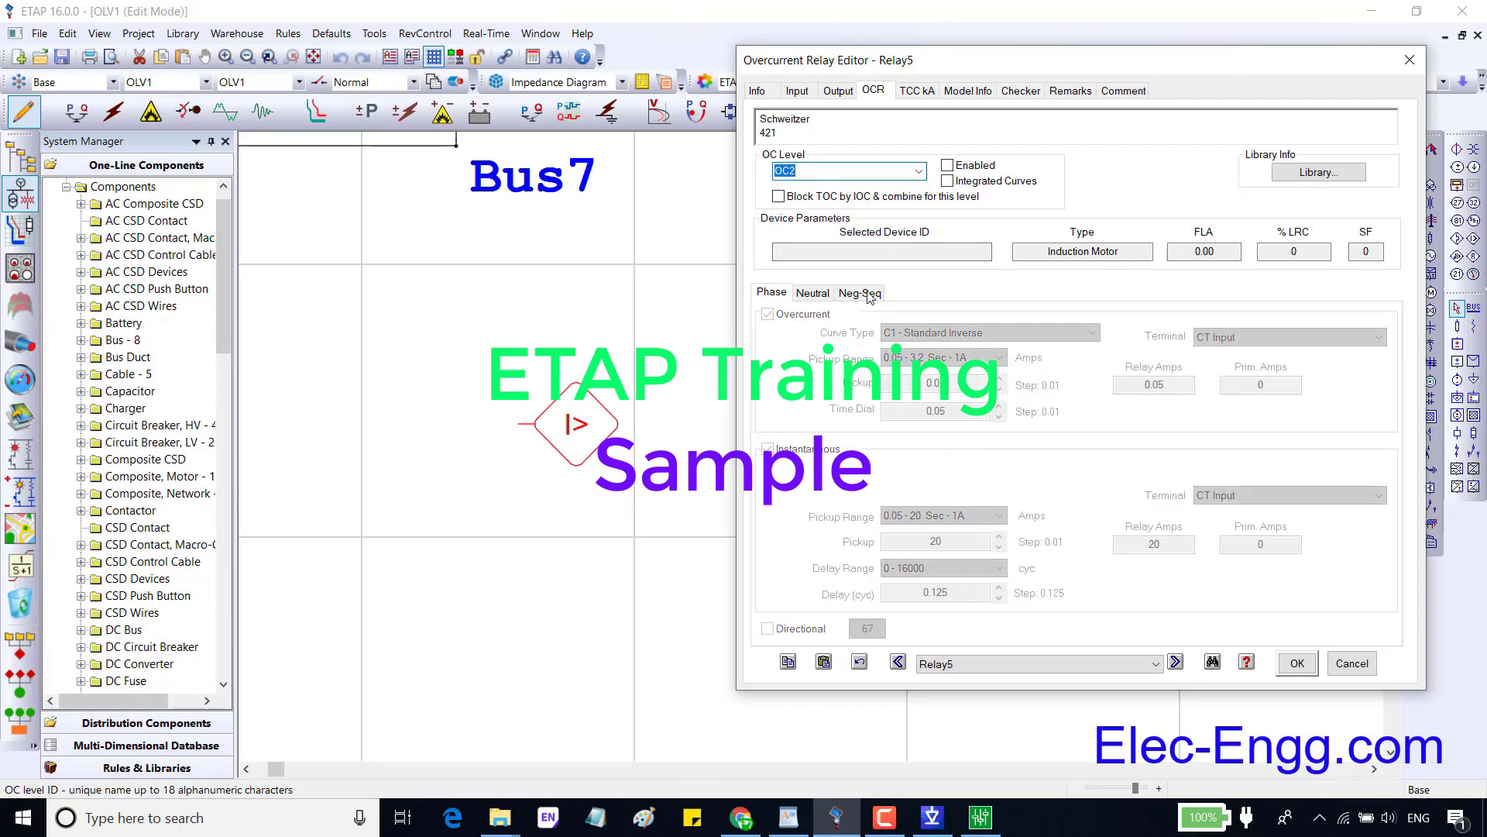
left_click(918, 171)
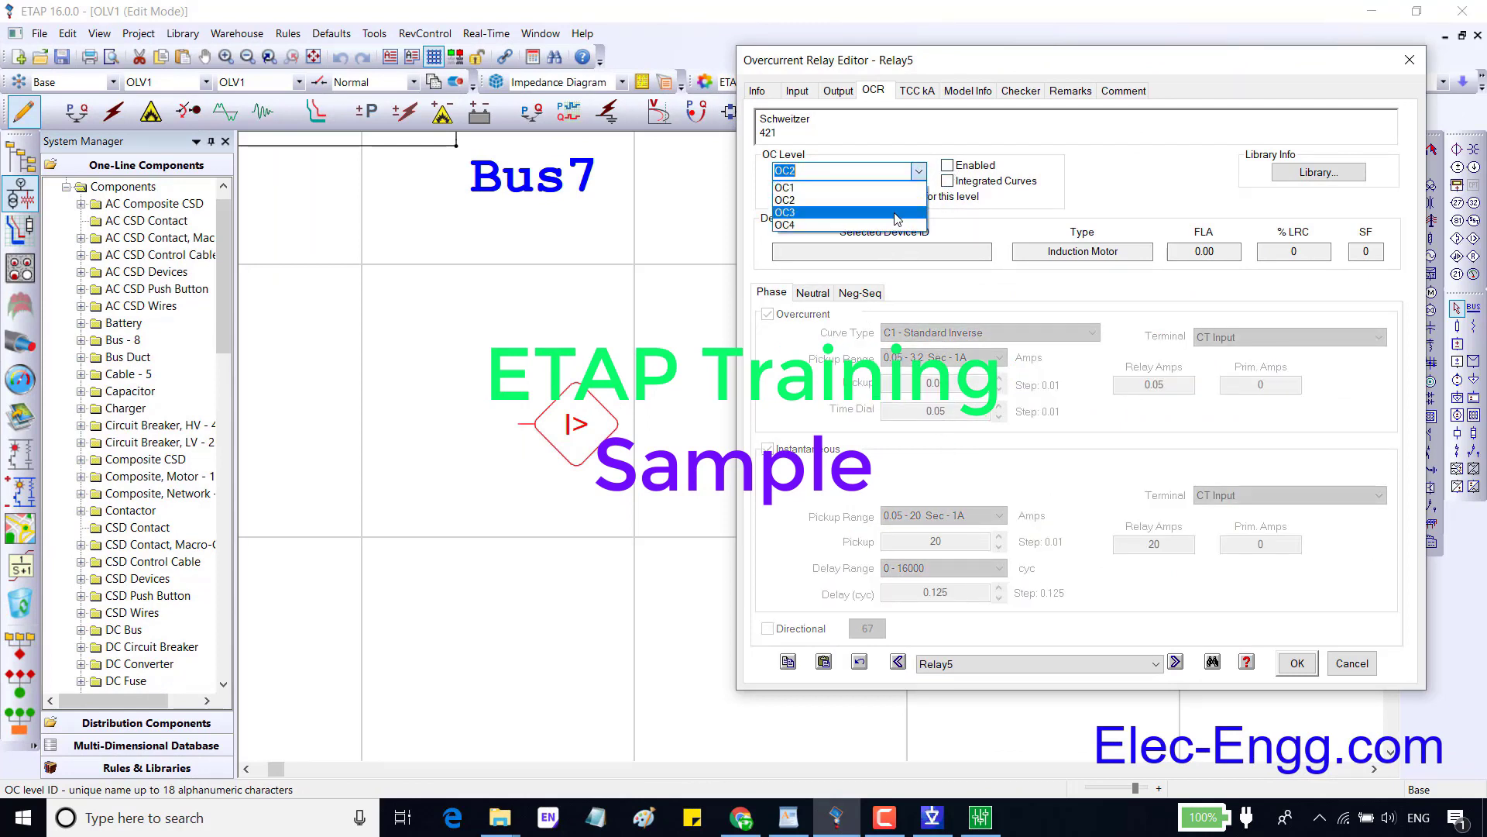
left_click(852, 216)
left_click(918, 171)
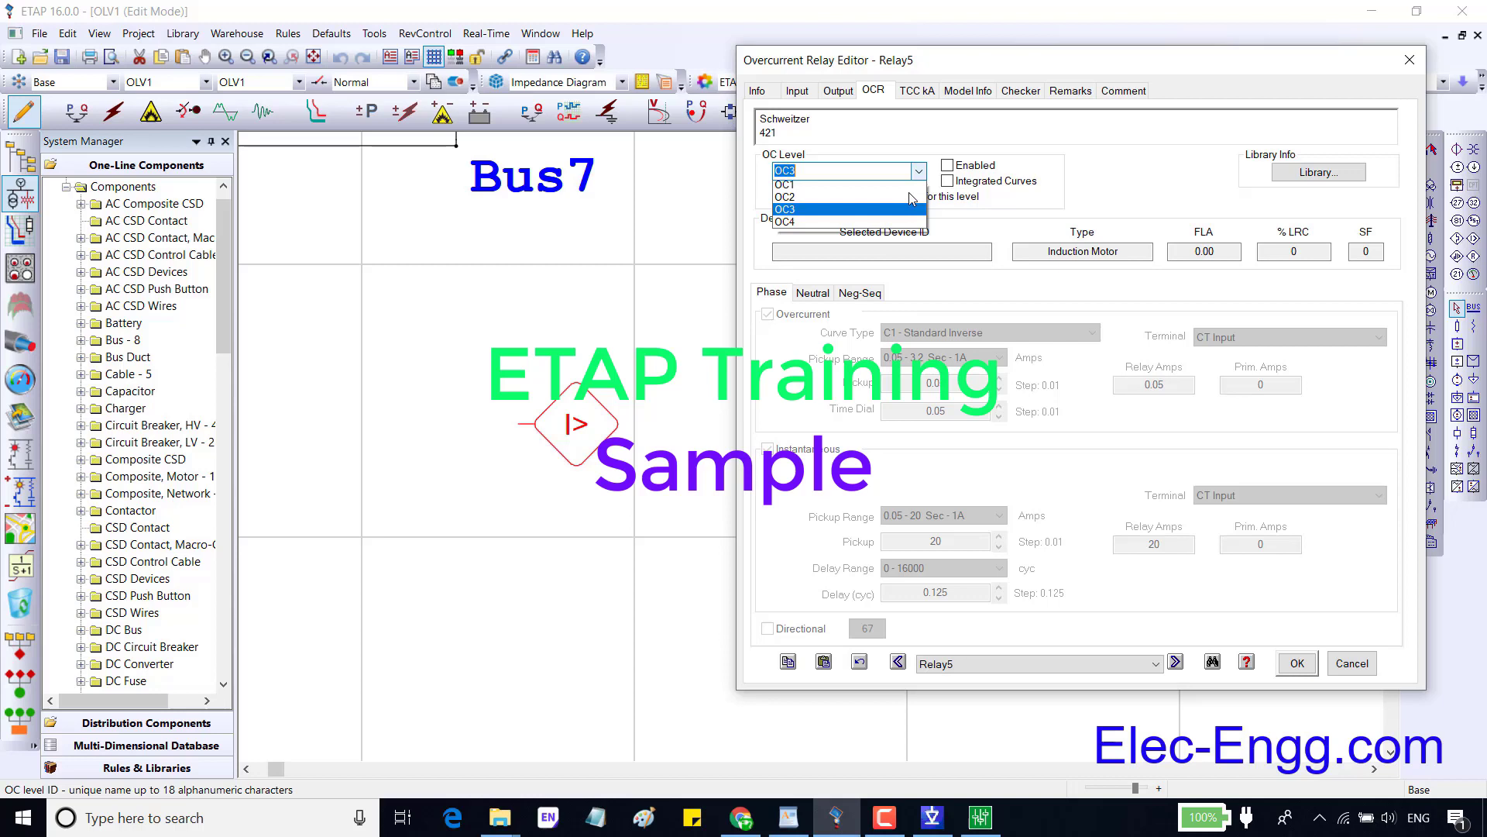
left_click(867, 225)
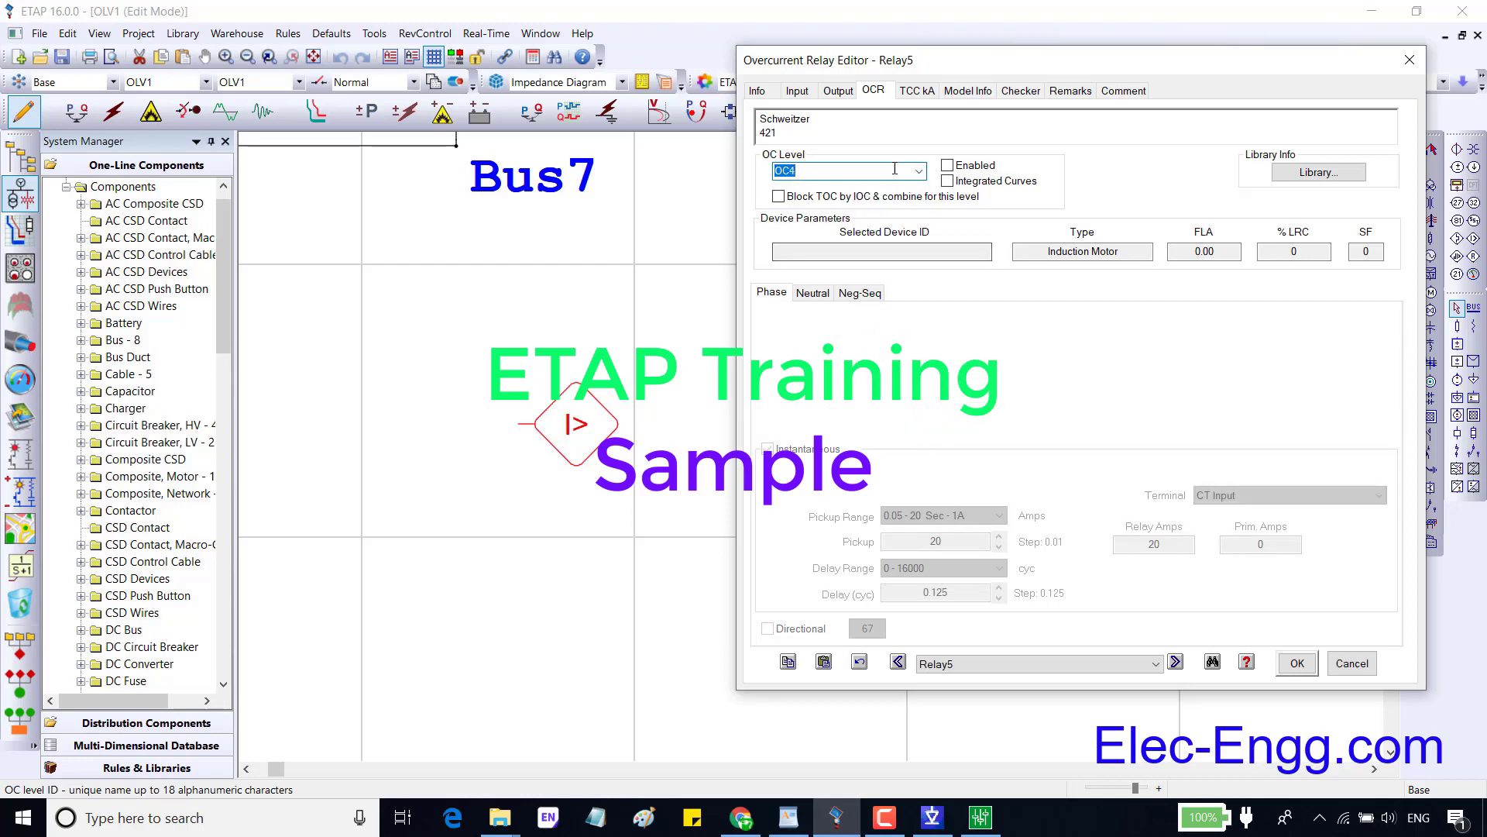
left_click(919, 172)
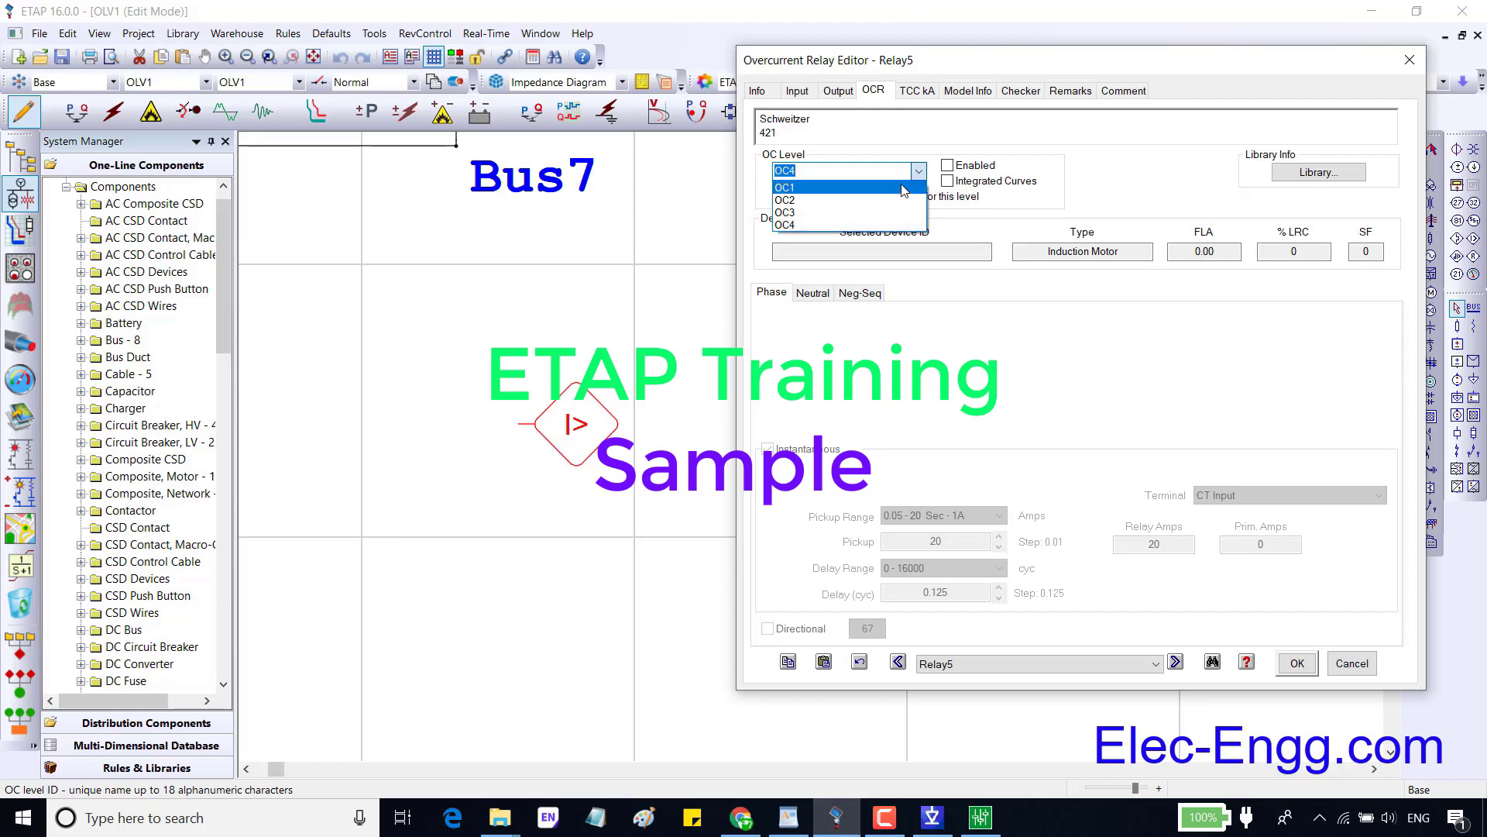
left_click(903, 188)
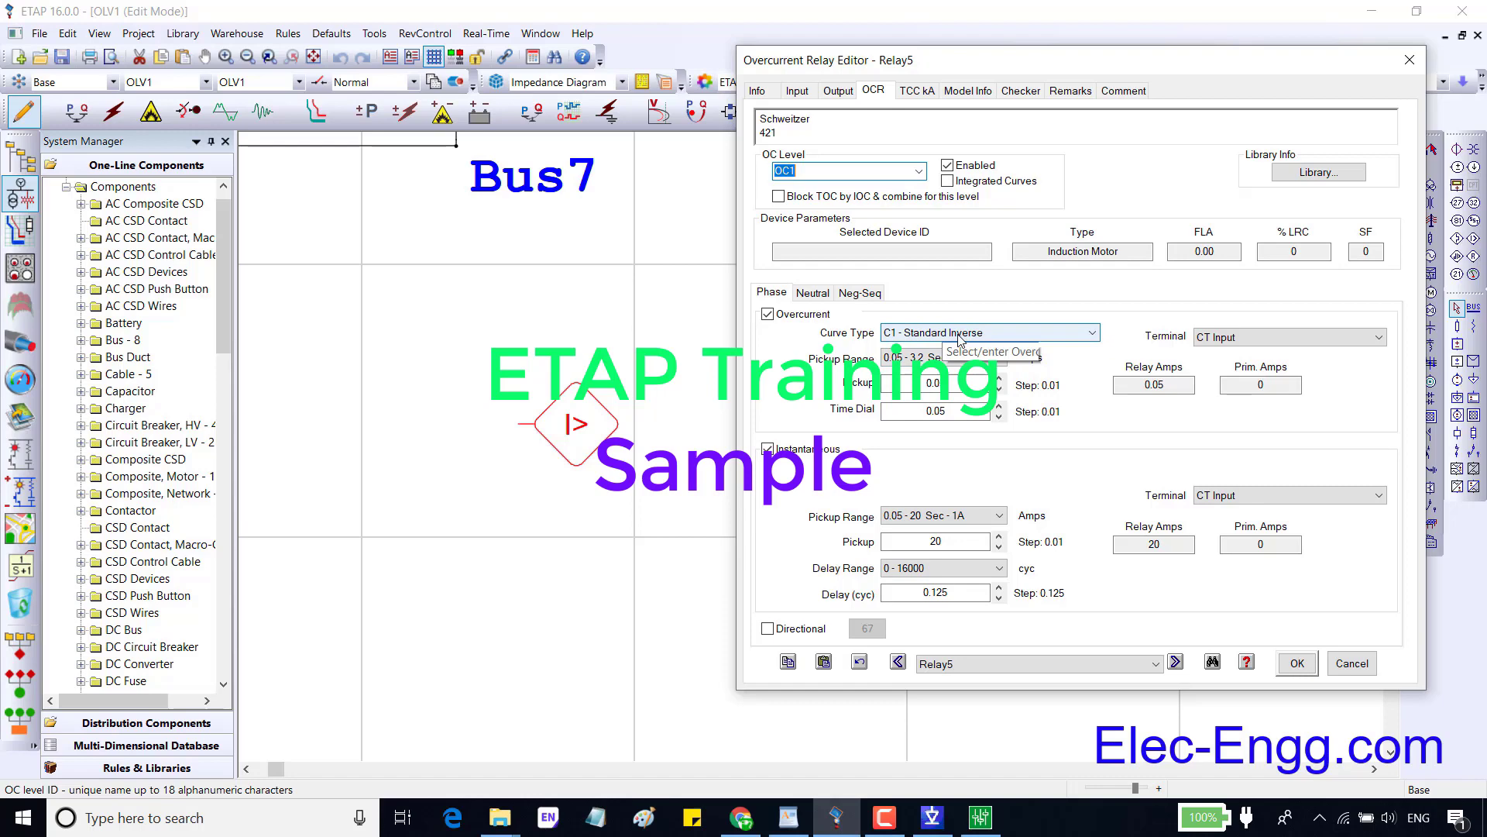
Launch AcSELerator QuickSet, then step QuickCMC's test currents up until the relay trips at 2.000 A.
left_click(286, 819)
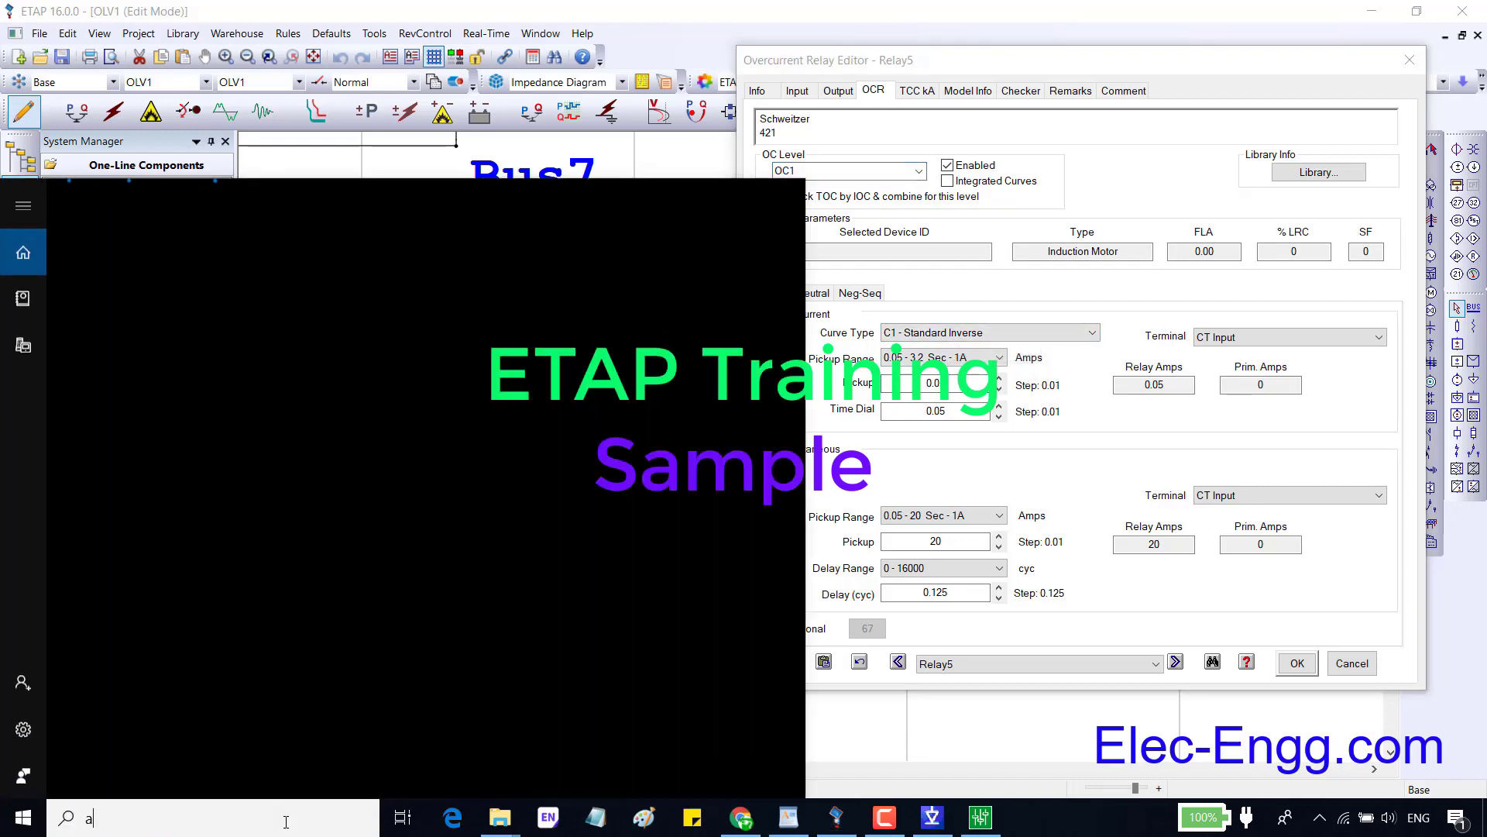
type("ac")
left_click(170, 292)
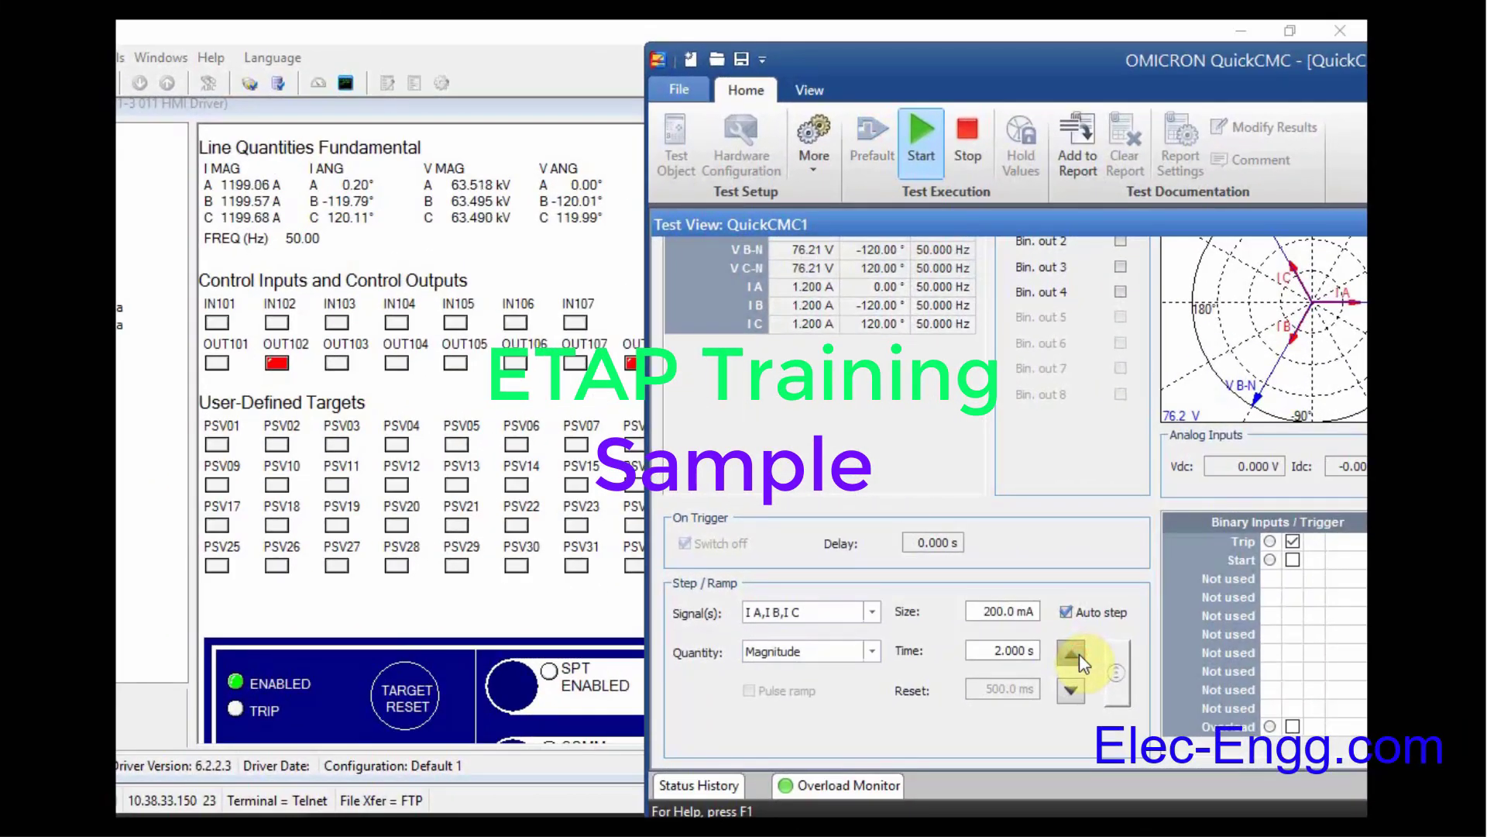
left_click(1071, 654)
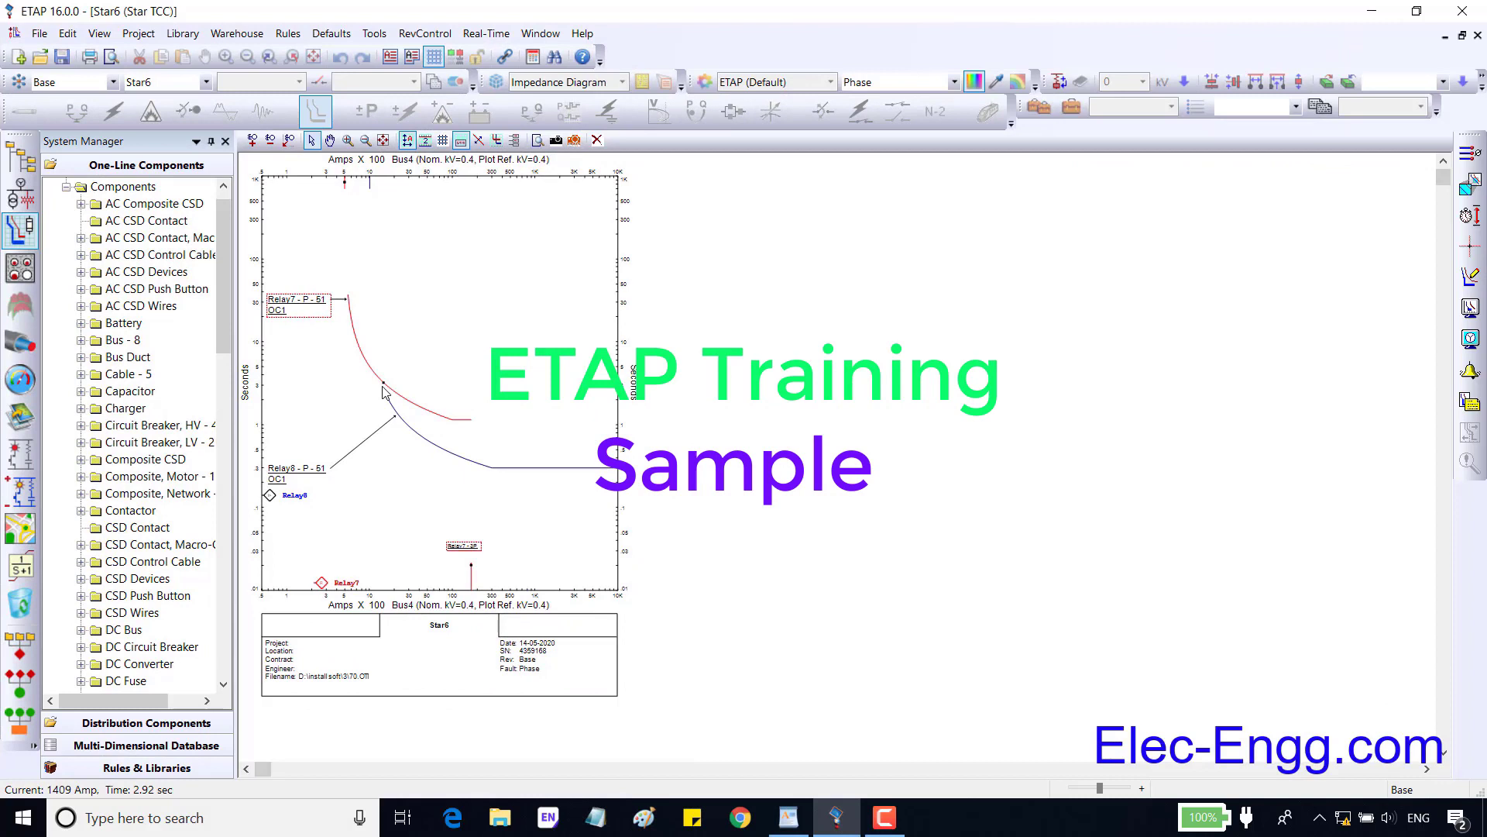
Shift Relay7's curve lower on the Star6 plot and check its TCC kA settings.
left_click_drag(384, 382, 387, 448)
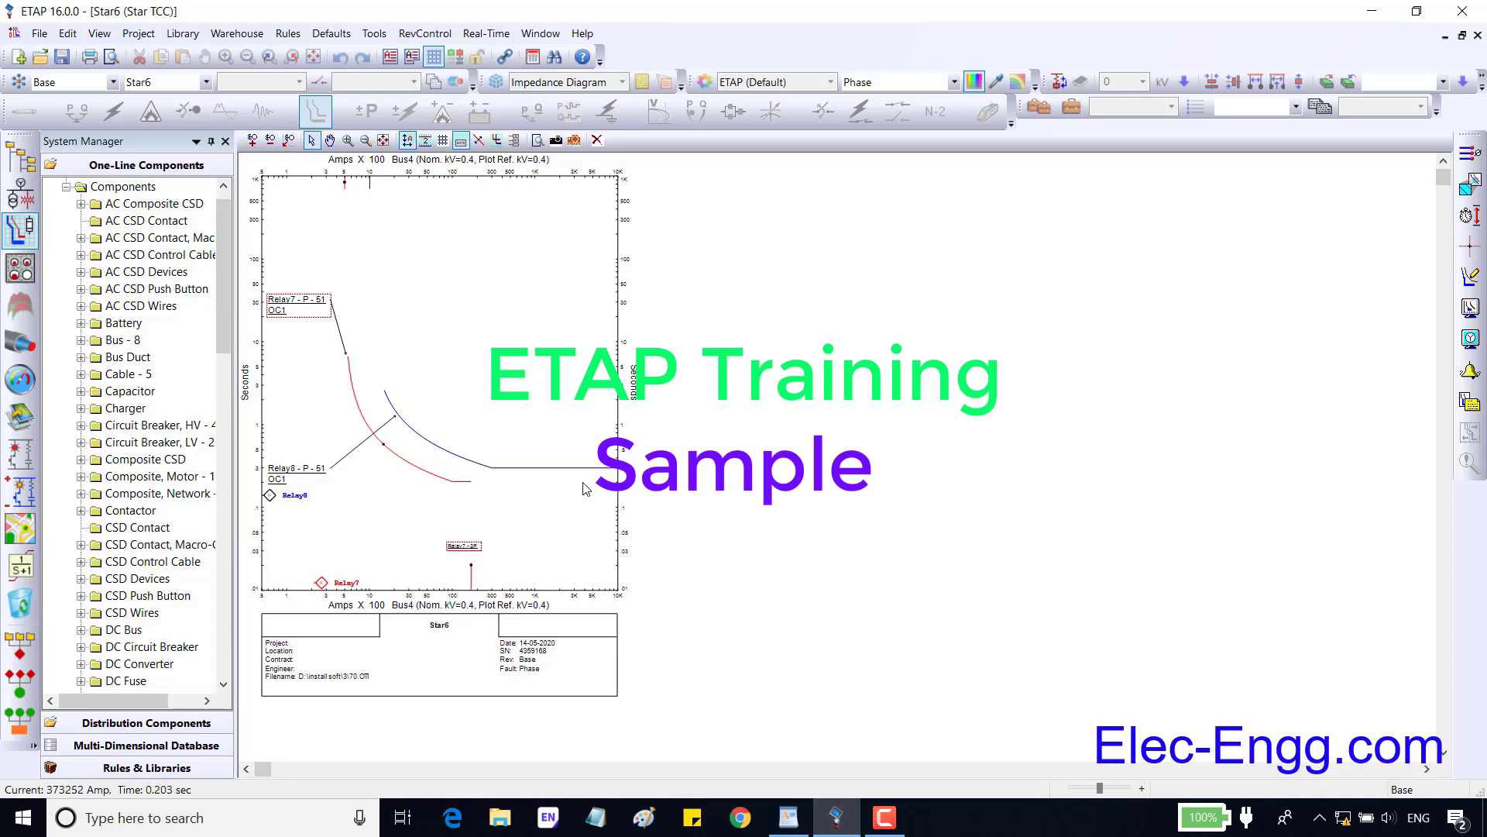
double_click(426, 480)
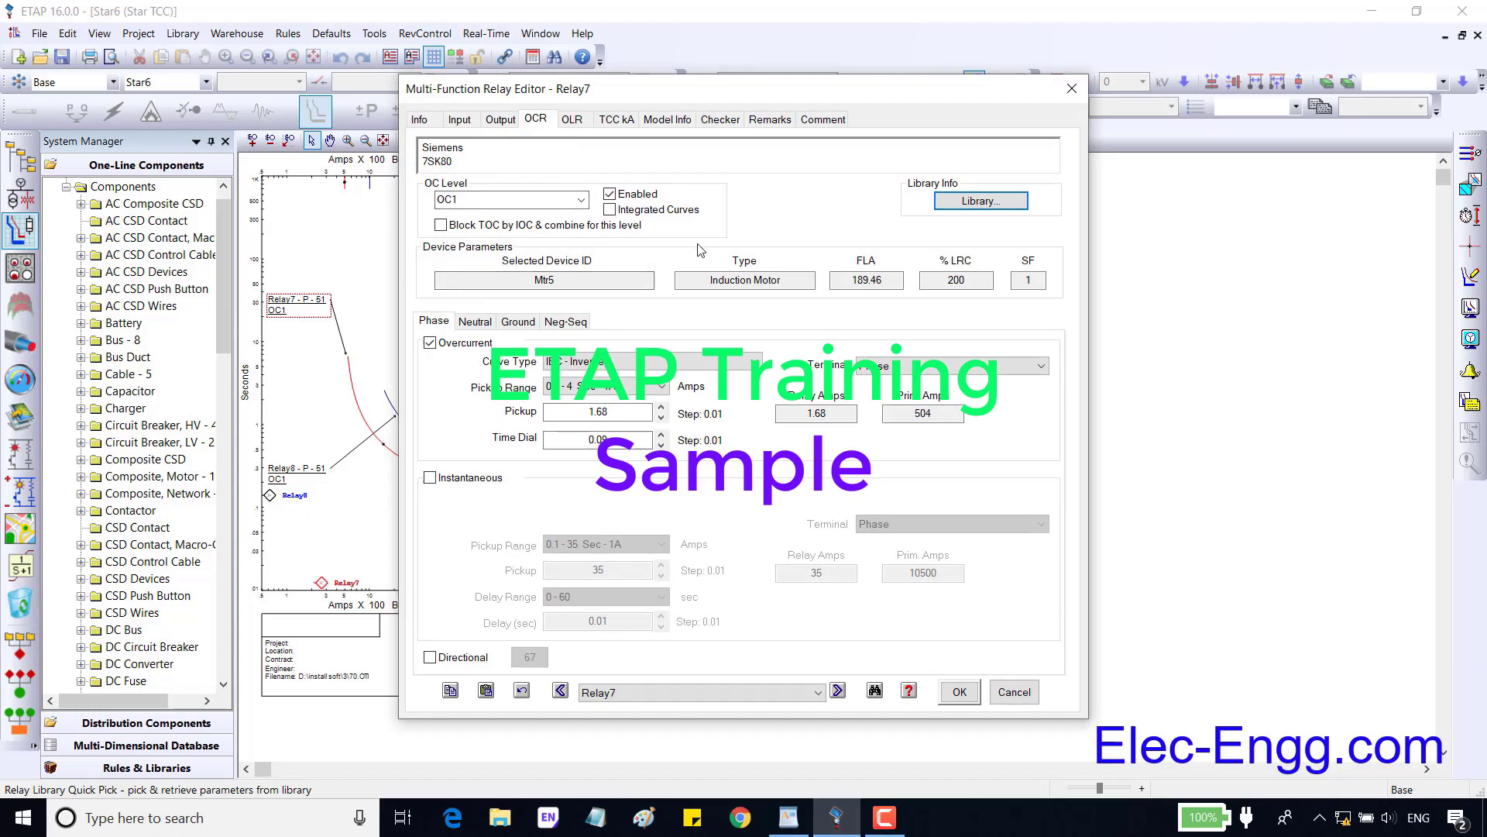
left_click(617, 127)
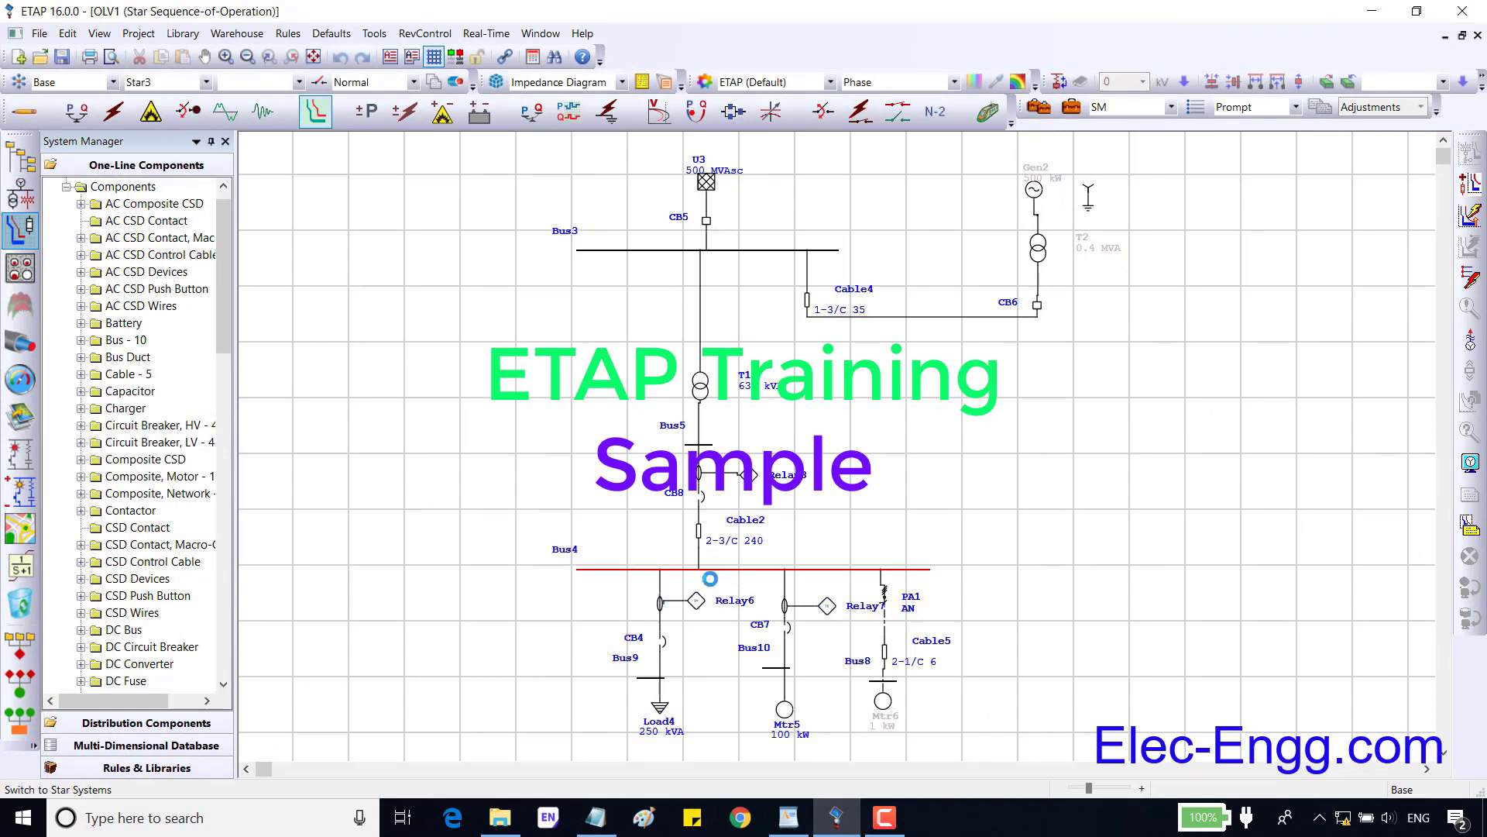
left_click(205, 82)
Switch to the Star7 test presentation and connect Relay7's ground input to CT7, keeping CT5 on phase.
left_click(169, 191)
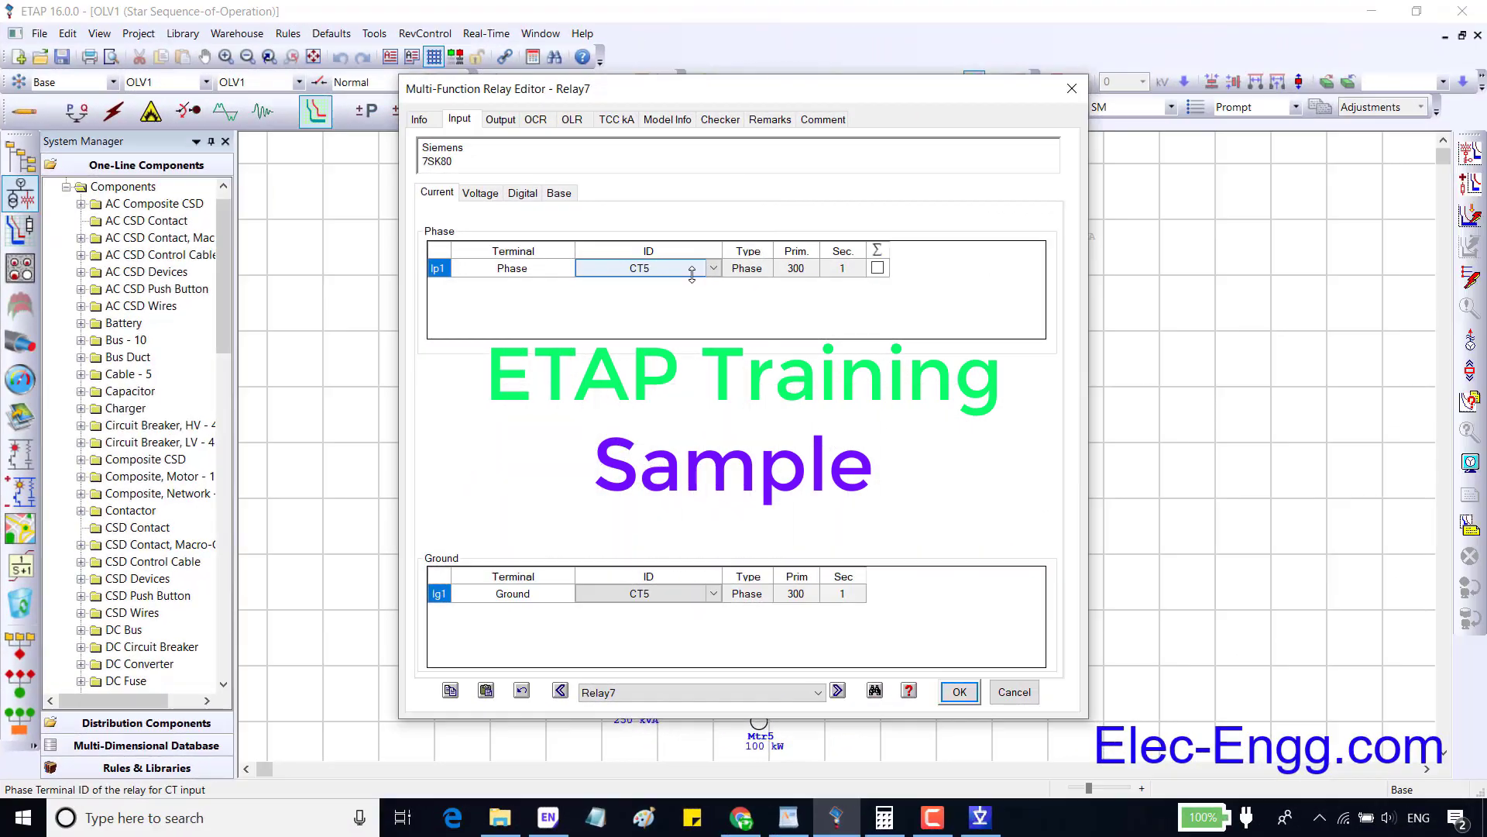
left_click(712, 269)
left_click(713, 277)
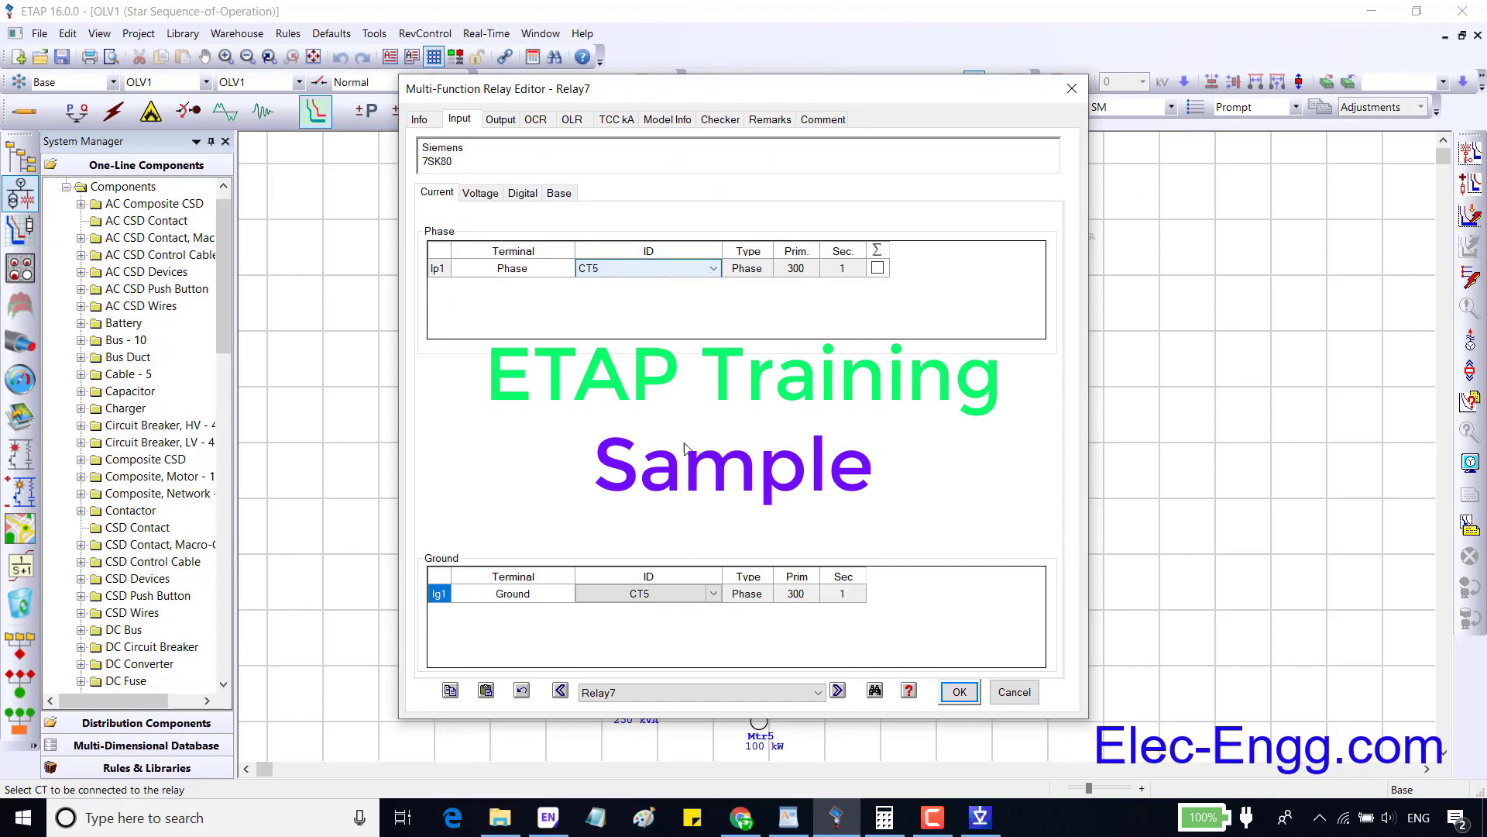
left_click(714, 594)
left_click(713, 596)
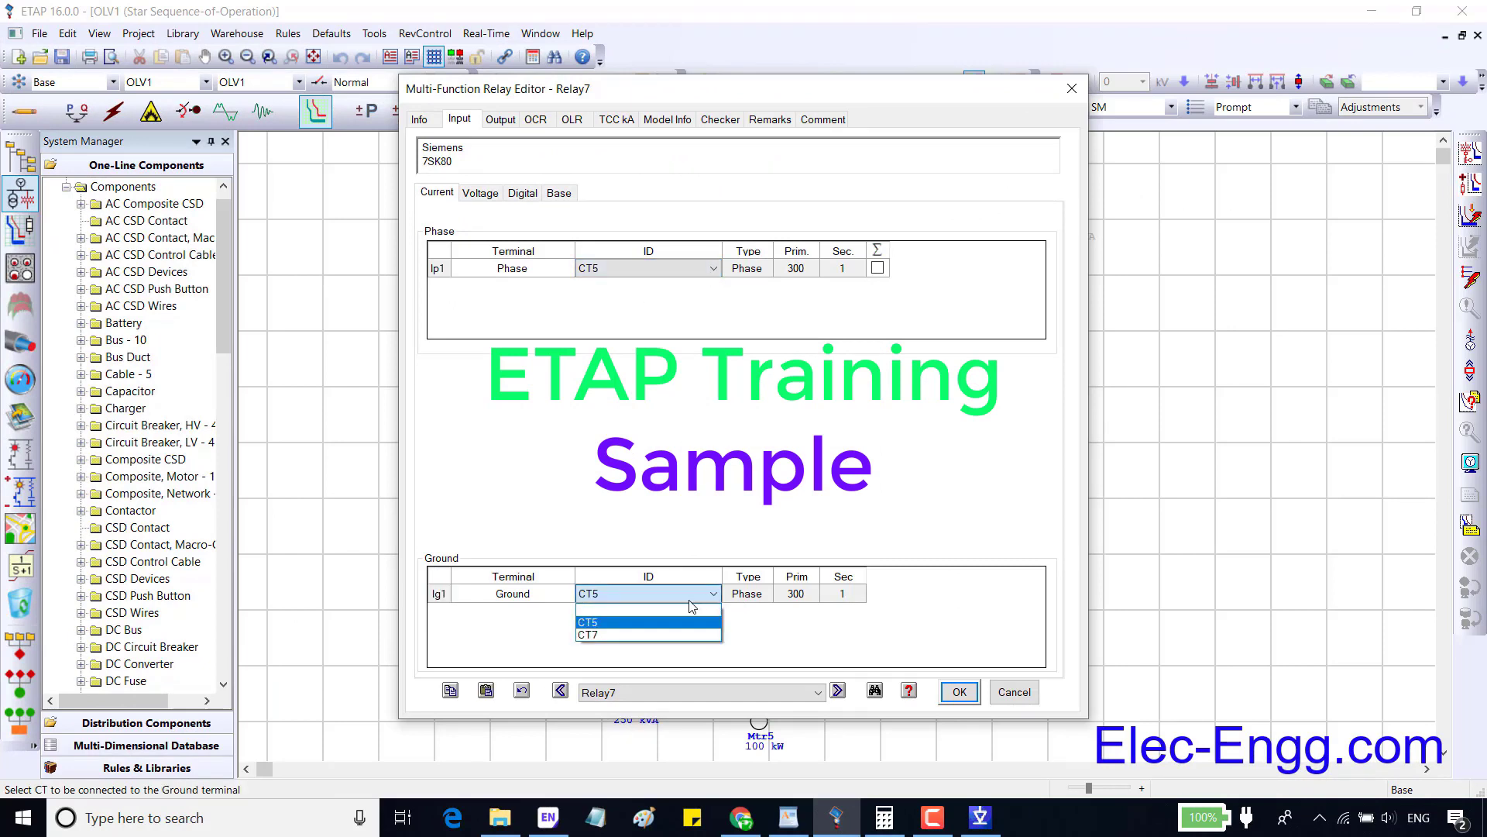
left_click(593, 635)
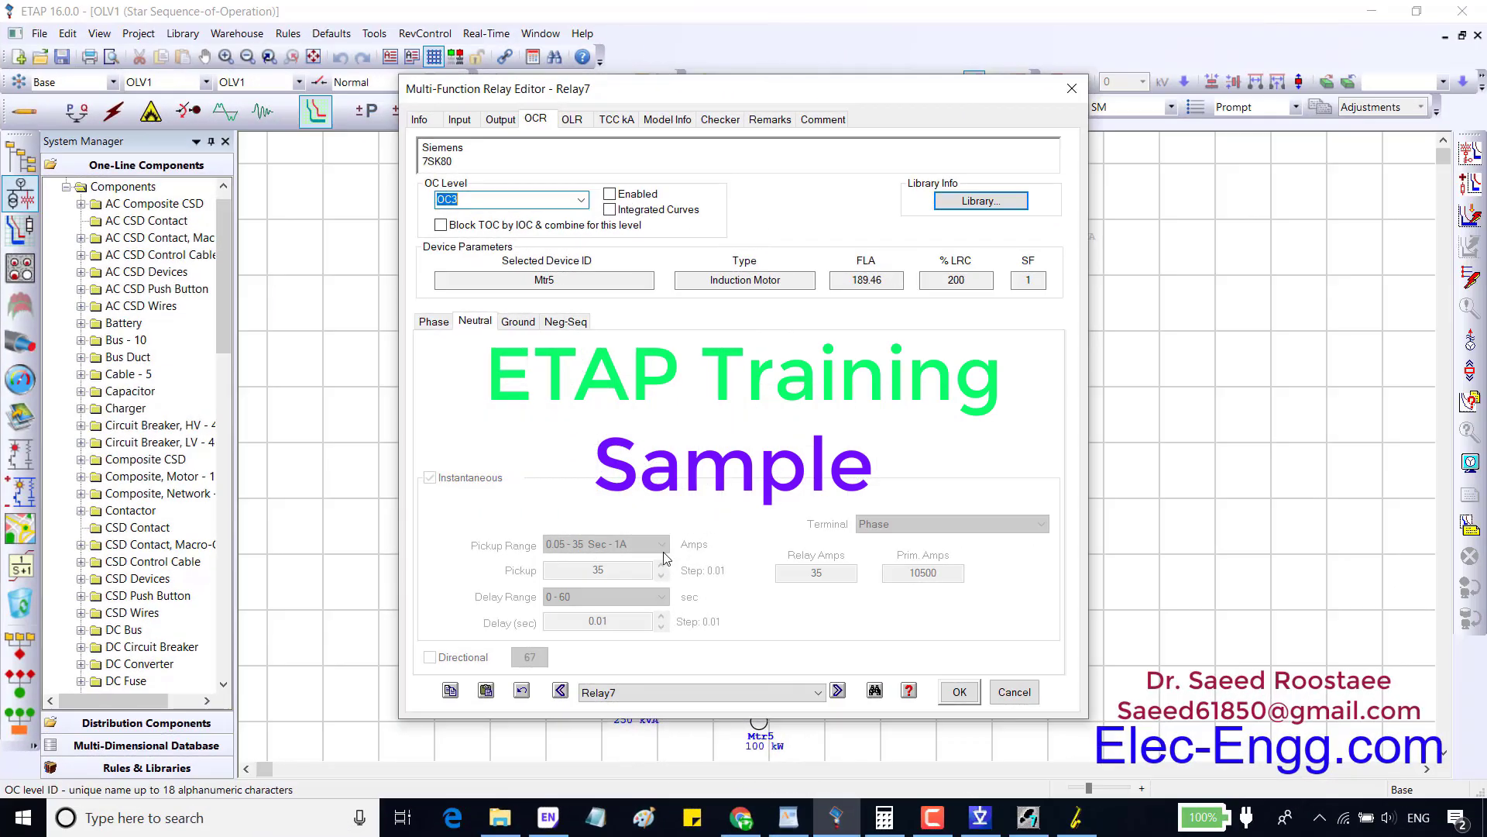
In DIGSI, show the DMT E earth-overcurrent settings and edit the 1306 IE>> Pickup value.
left_click(1075, 825)
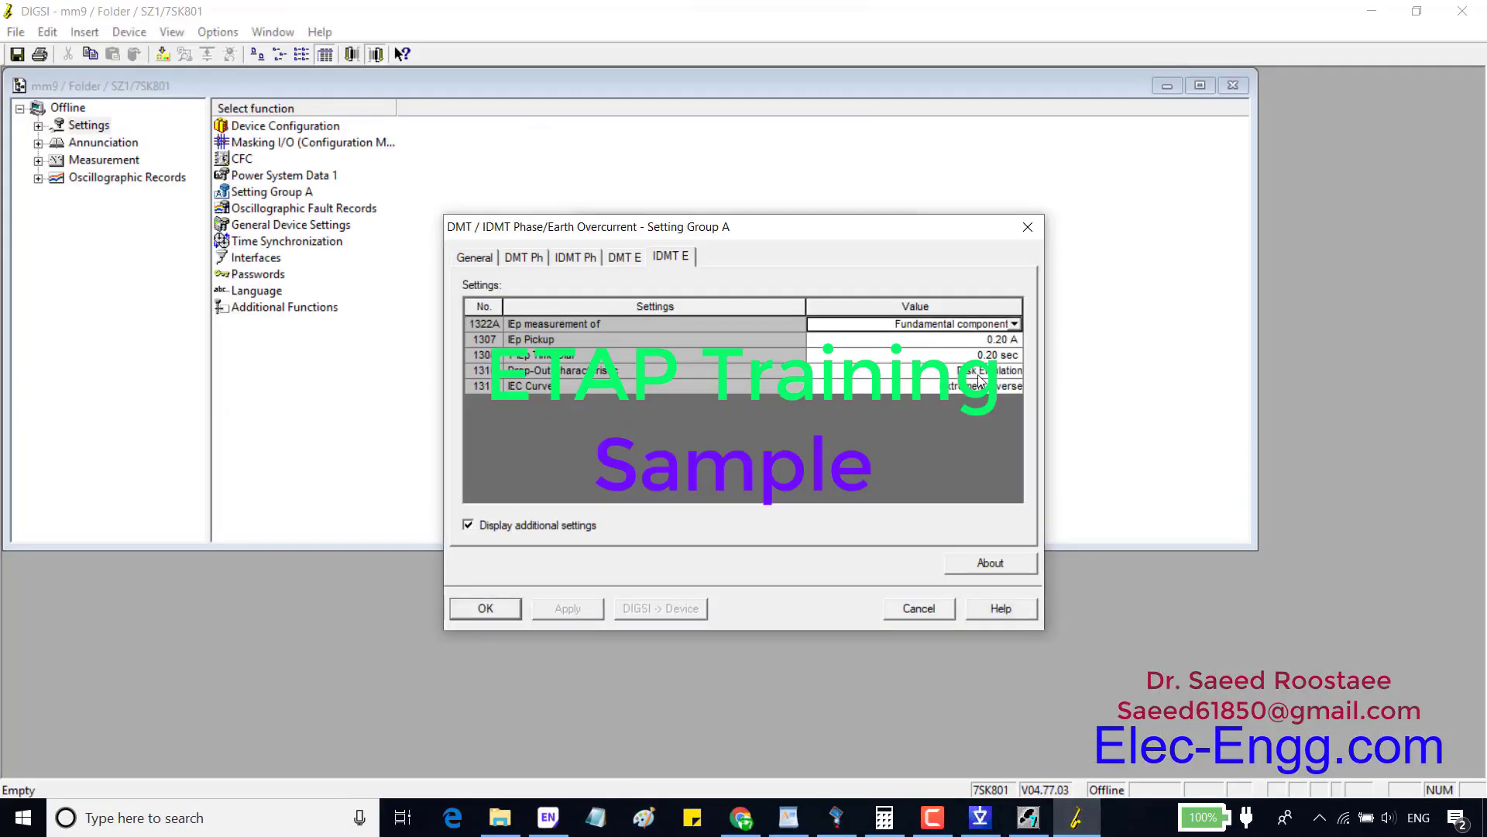
left_click(620, 258)
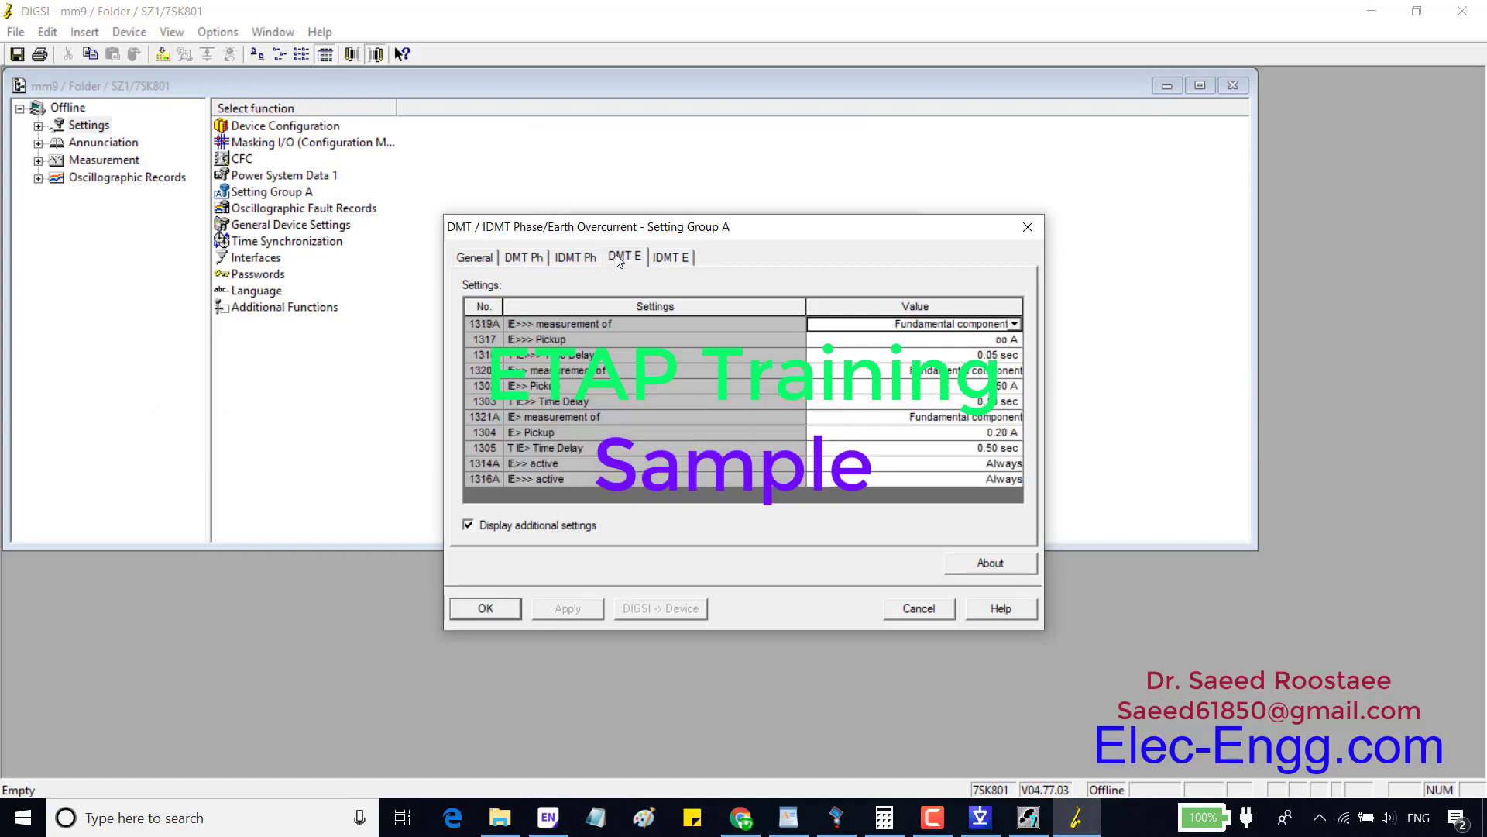
left_click(1000, 385)
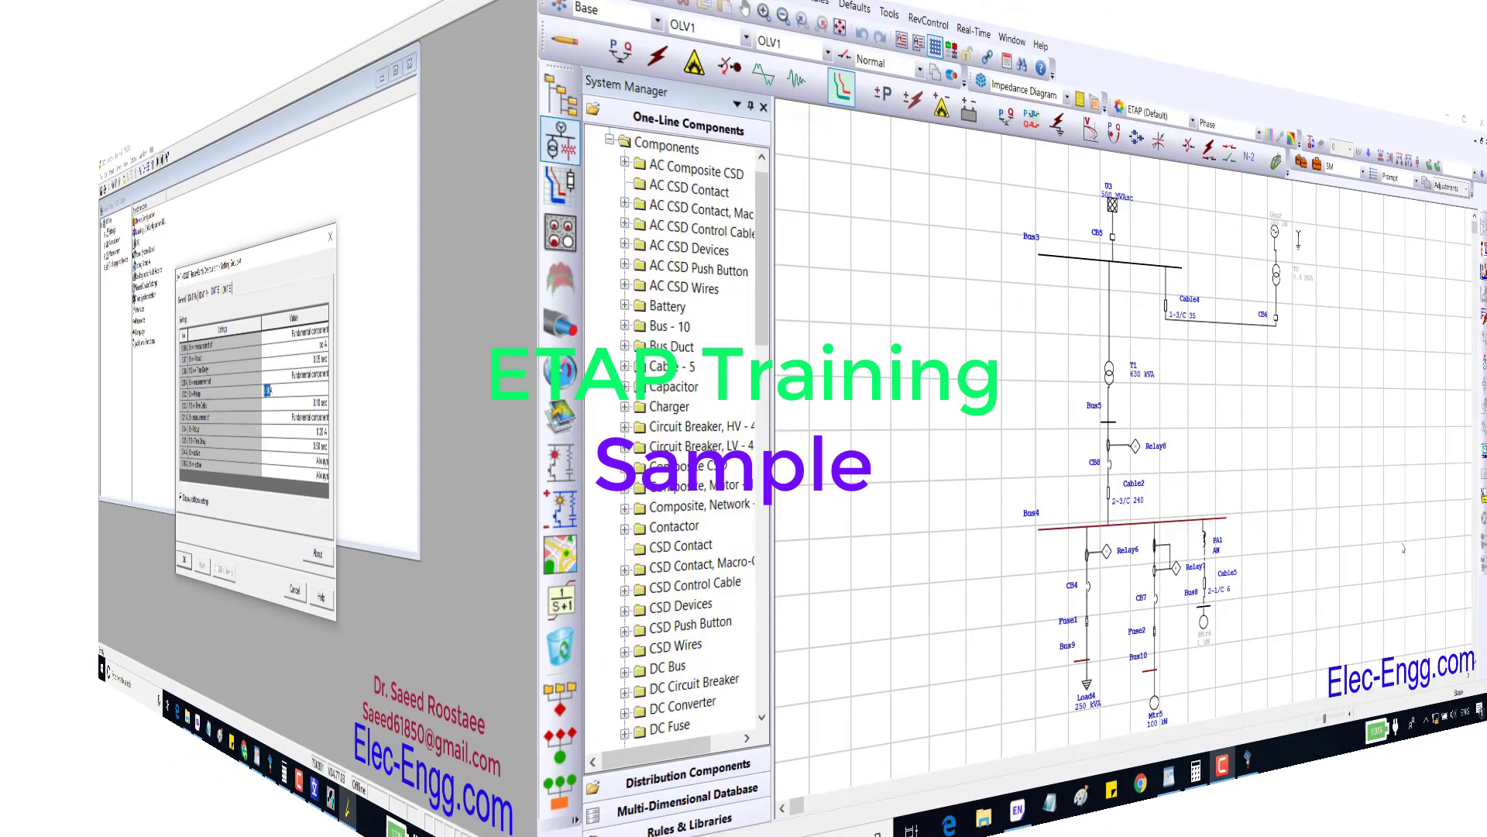